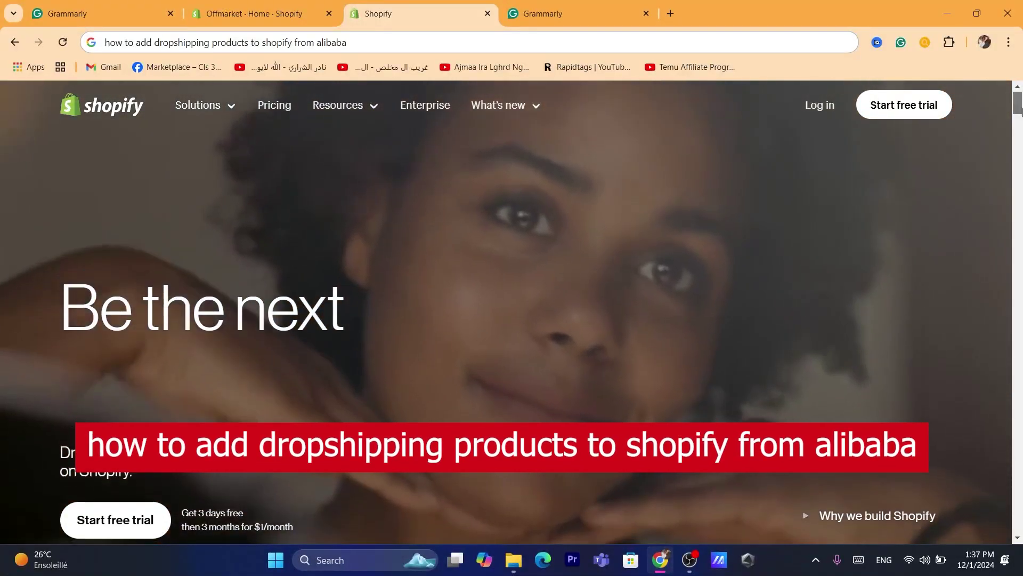
Log in to the Shopify store admin from the Shopify homepage.
mouse_move(1018, 88)
left_mouse_down()
mouse_move(1022, 515)
mouse_move(1022, 102)
left_mouse_up()
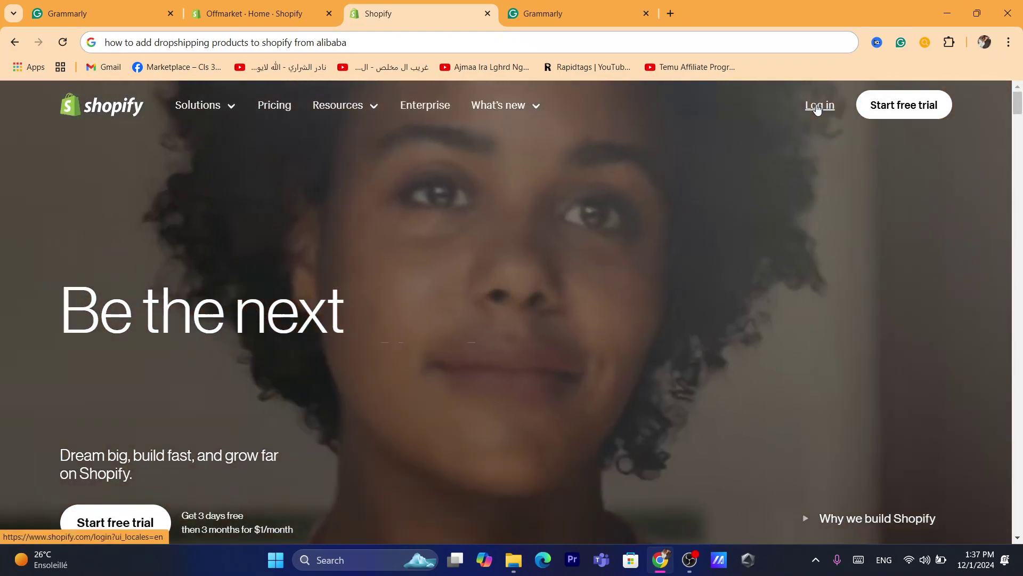
left_click(817, 106)
left_click(405, 36)
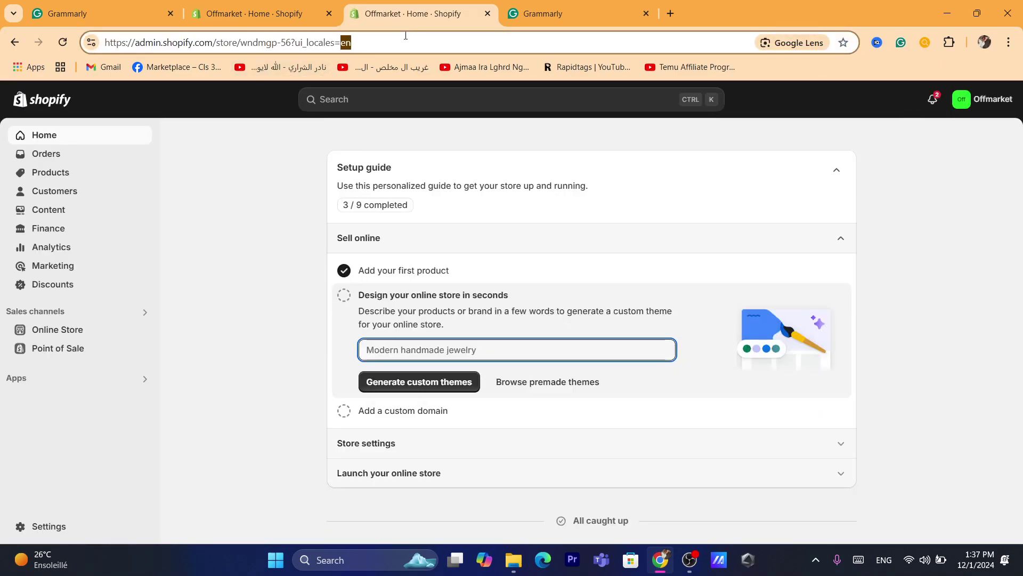
left_click(374, 183)
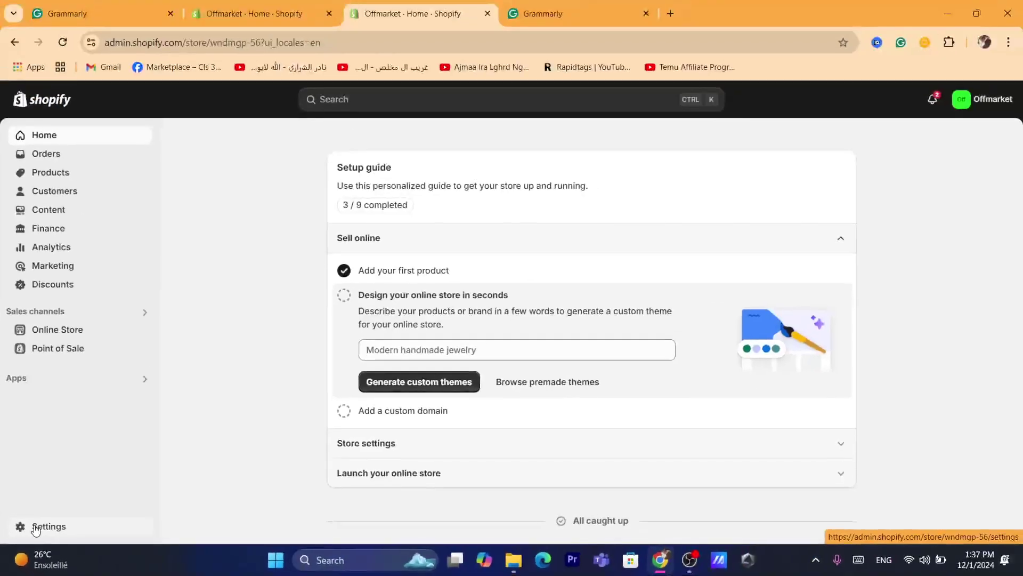
Open the Shopify App Store from the store's apps and sales channels settings.
left_click(80, 495)
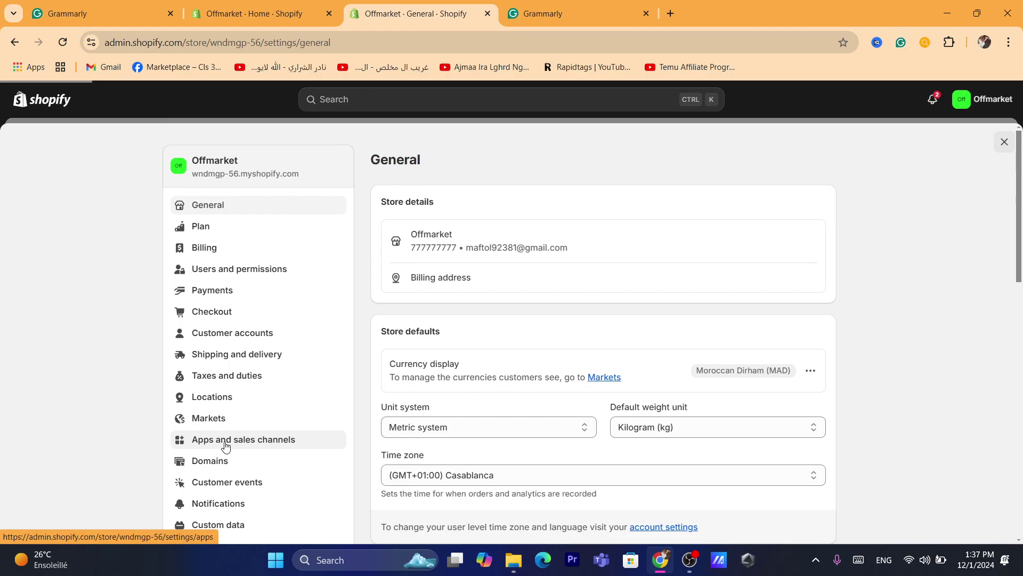
left_click(223, 439)
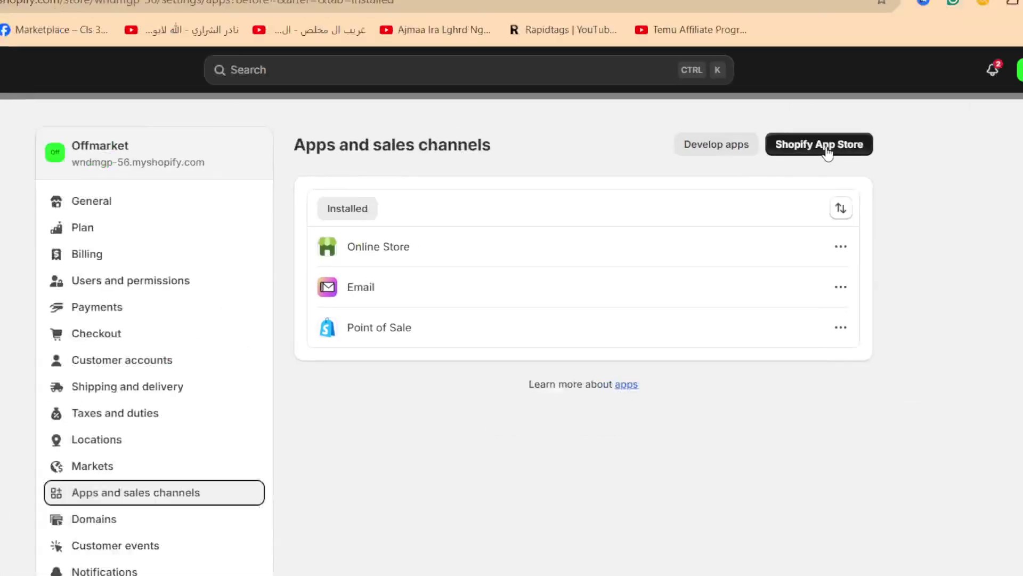
left_click(827, 153)
left_click(440, 2)
type("d")
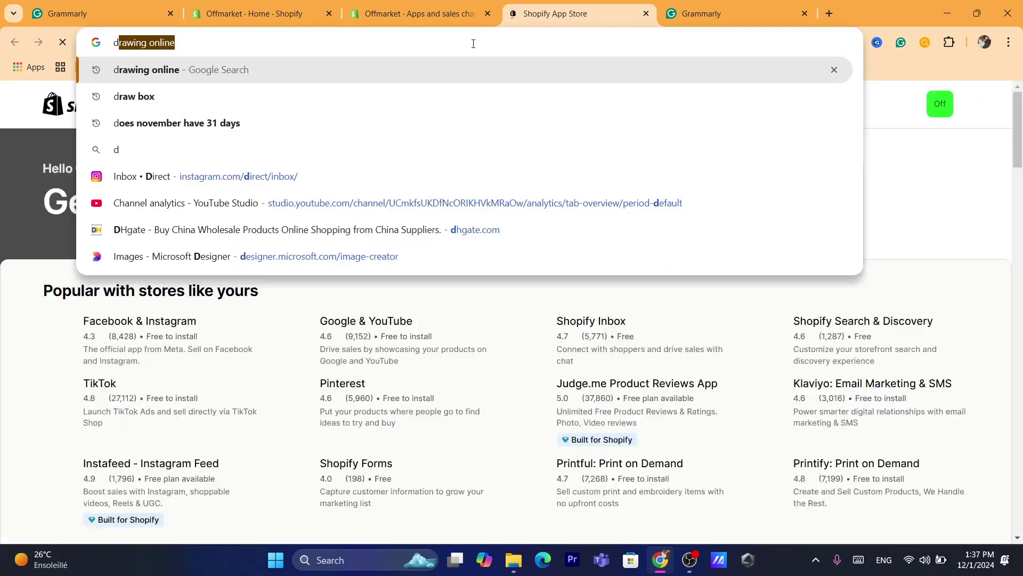
left_click(384, 177)
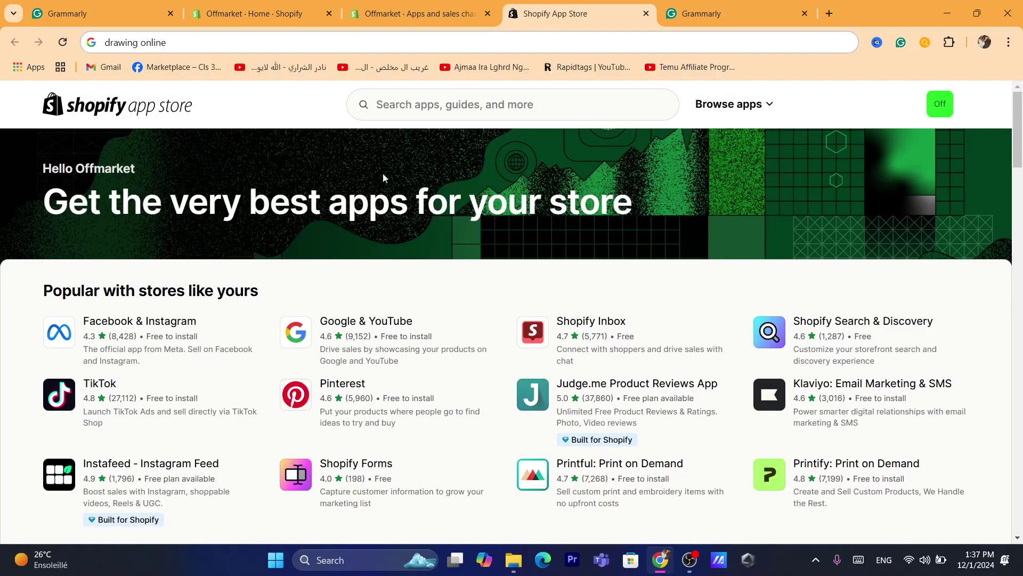
Search the Shopify App Store for alibaba.
left_click(391, 112)
type("a")
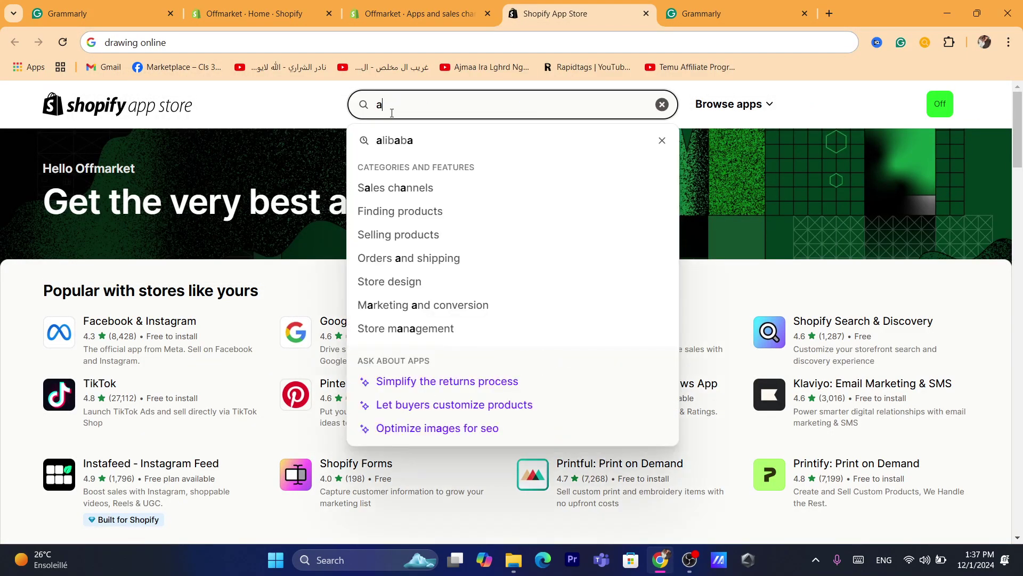
left_click(397, 140)
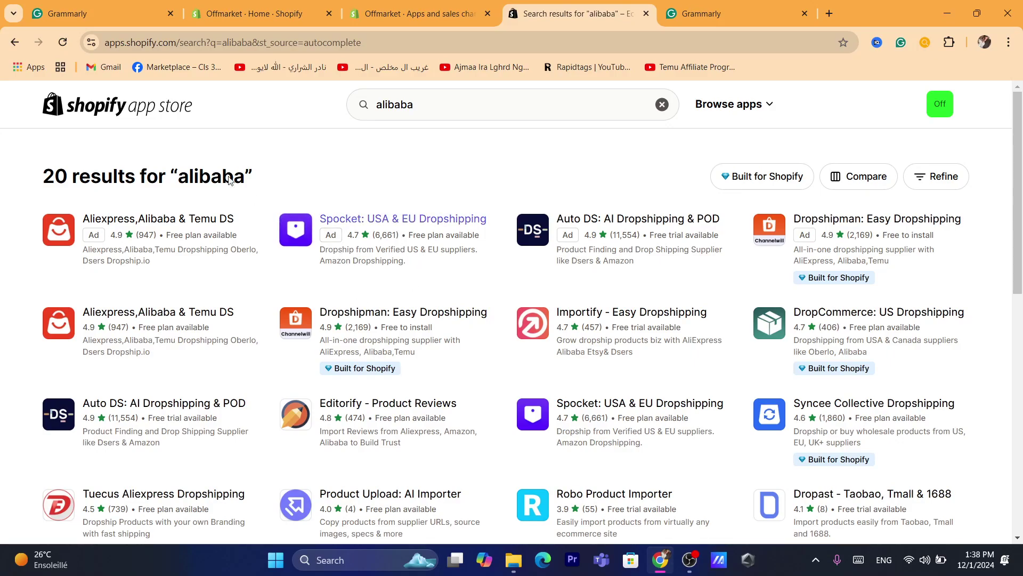
triple_click(201, 186)
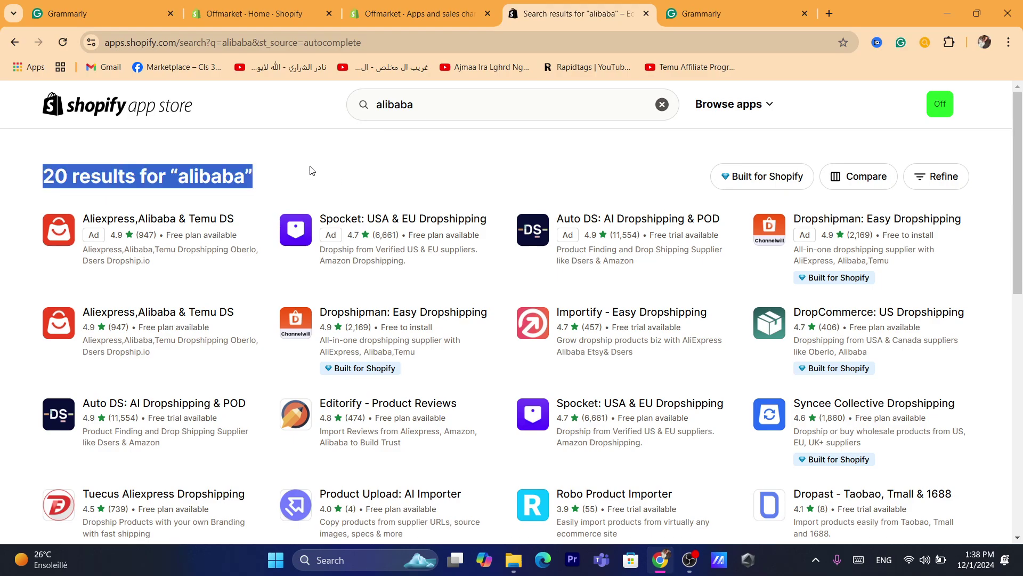
triple_click(241, 167)
left_click(276, 190)
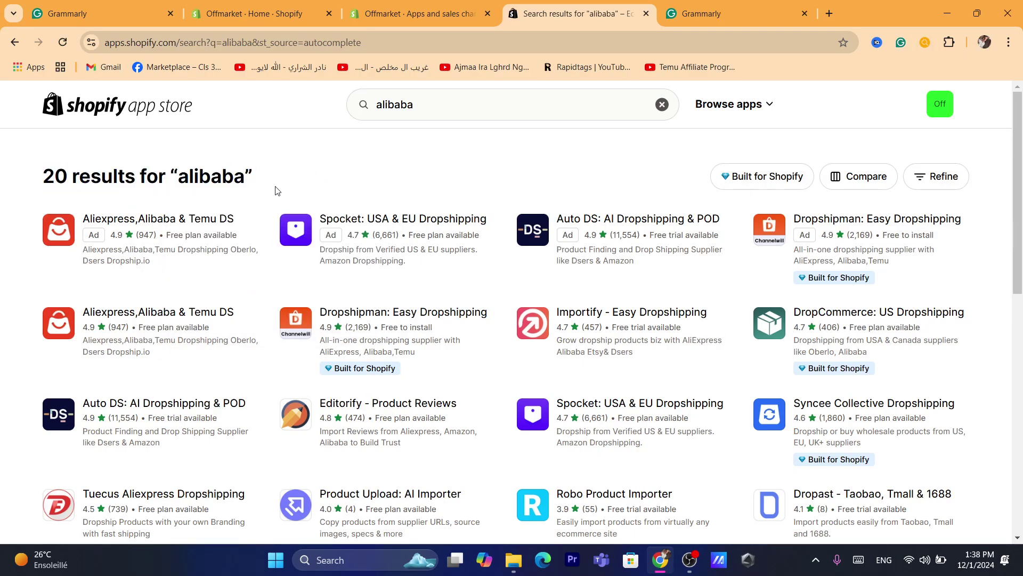
triple_click(334, 175)
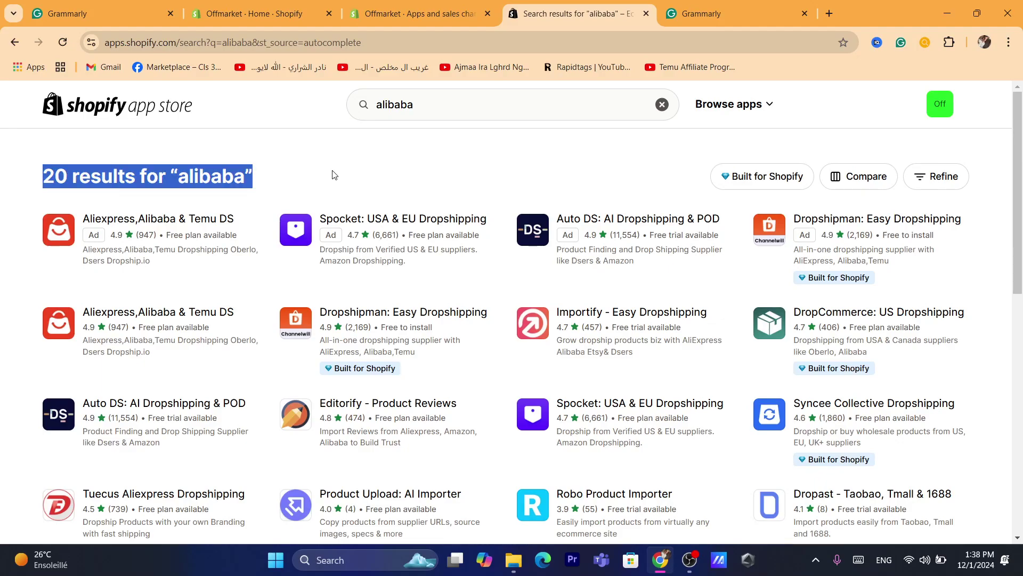
left_click(312, 175)
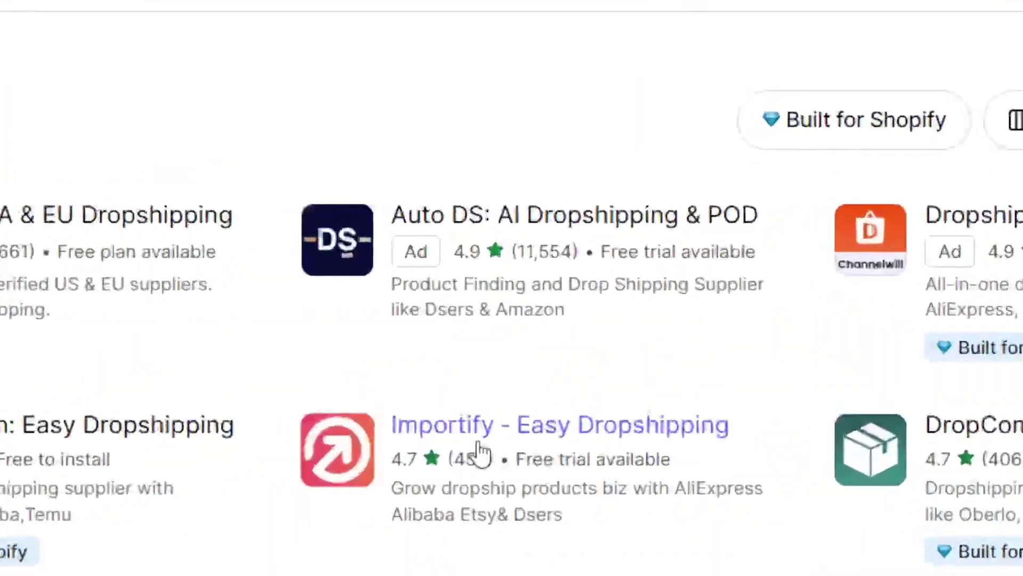
Open the Importify - Easy Dropshipping app listing and review its pricing and free trial information.
left_click(480, 427)
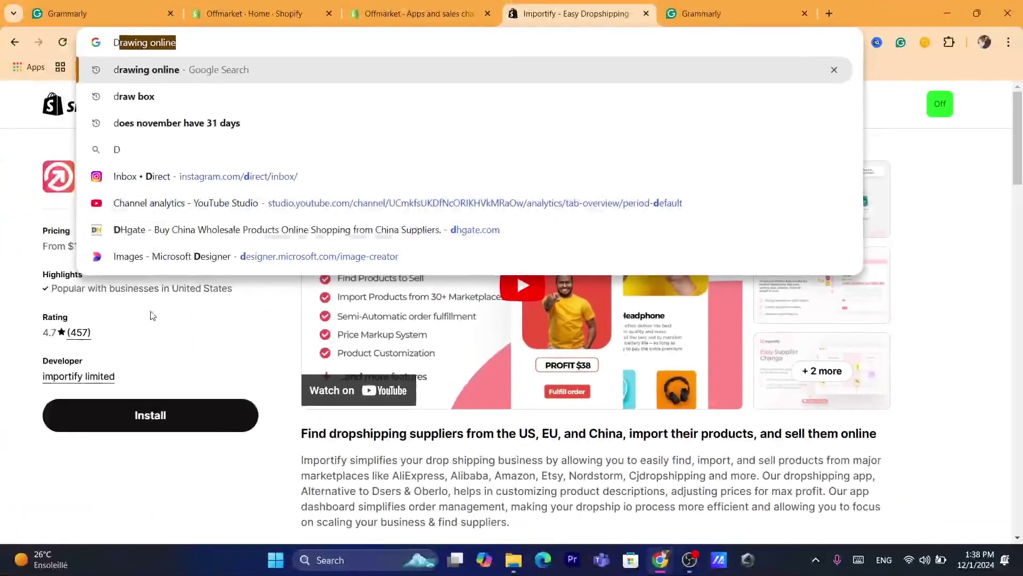
left_click(153, 327)
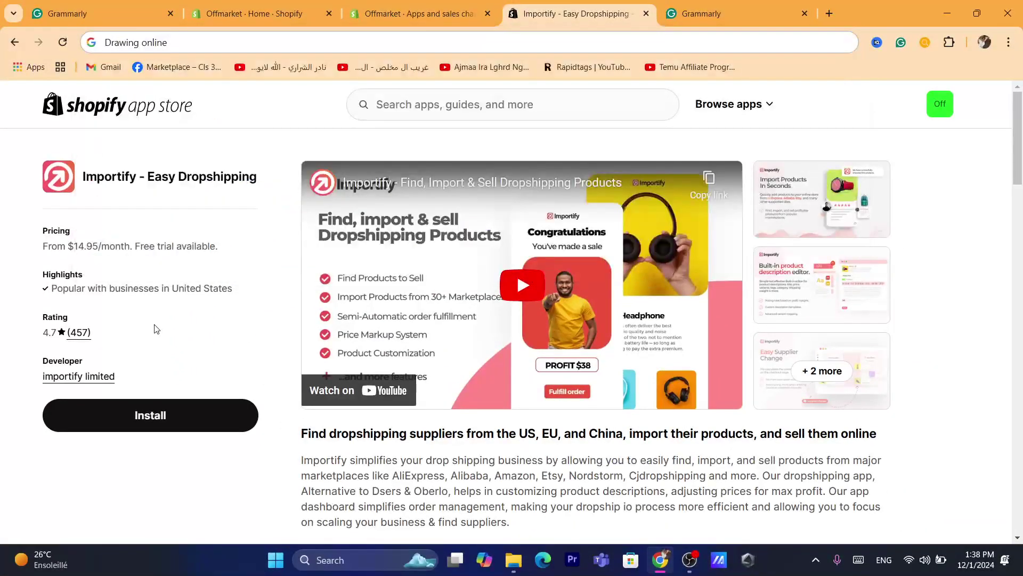
triple_click(117, 246)
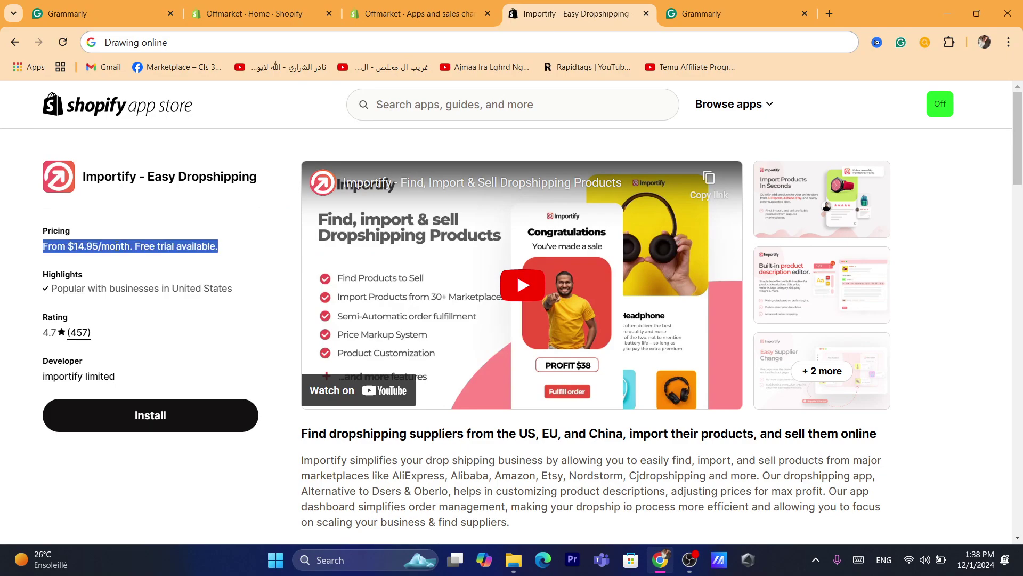
left_click(163, 259)
double_click(133, 236)
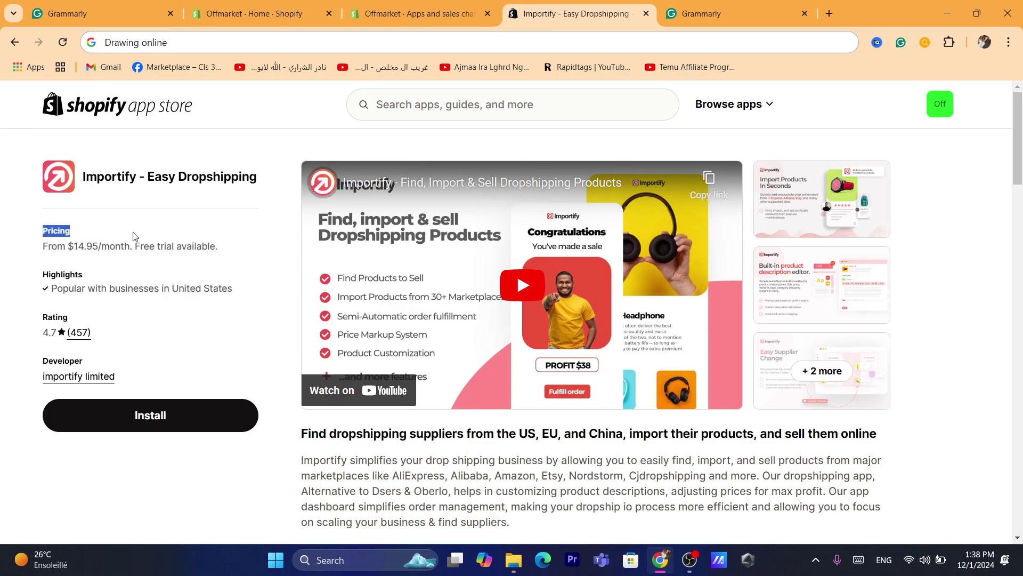
triple_click(126, 247)
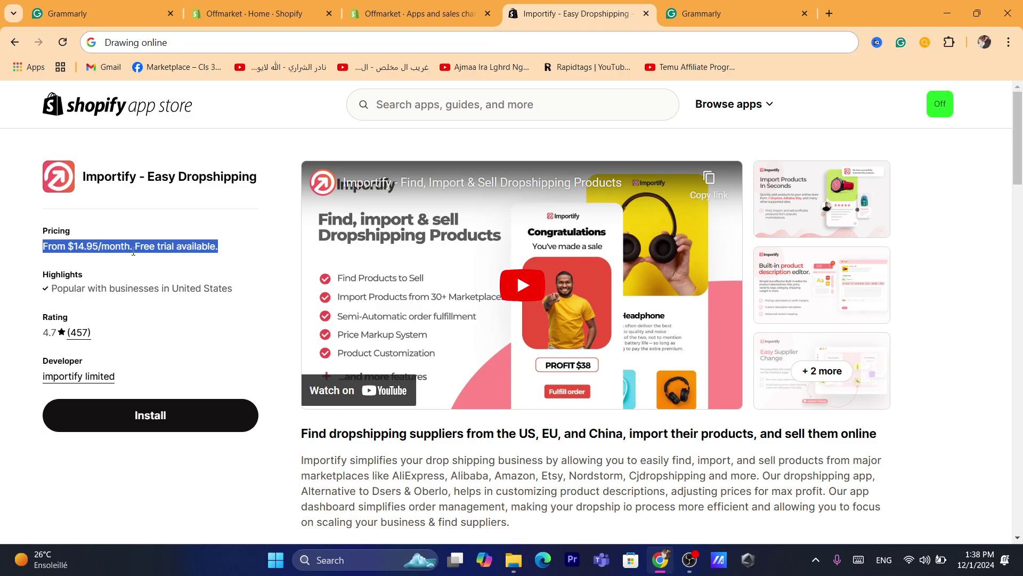
triple_click(154, 250)
left_click(91, 238)
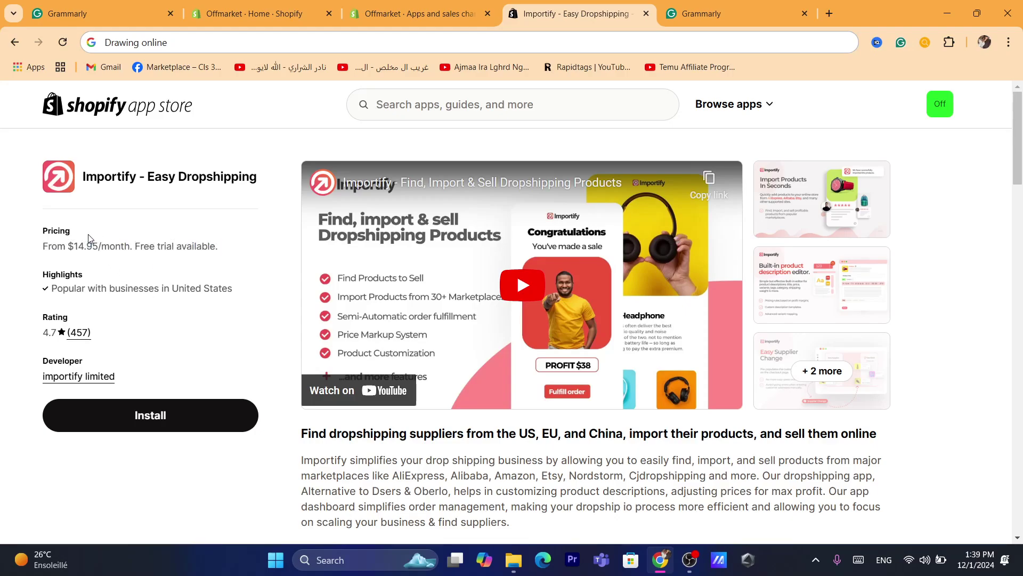
triple_click(162, 246)
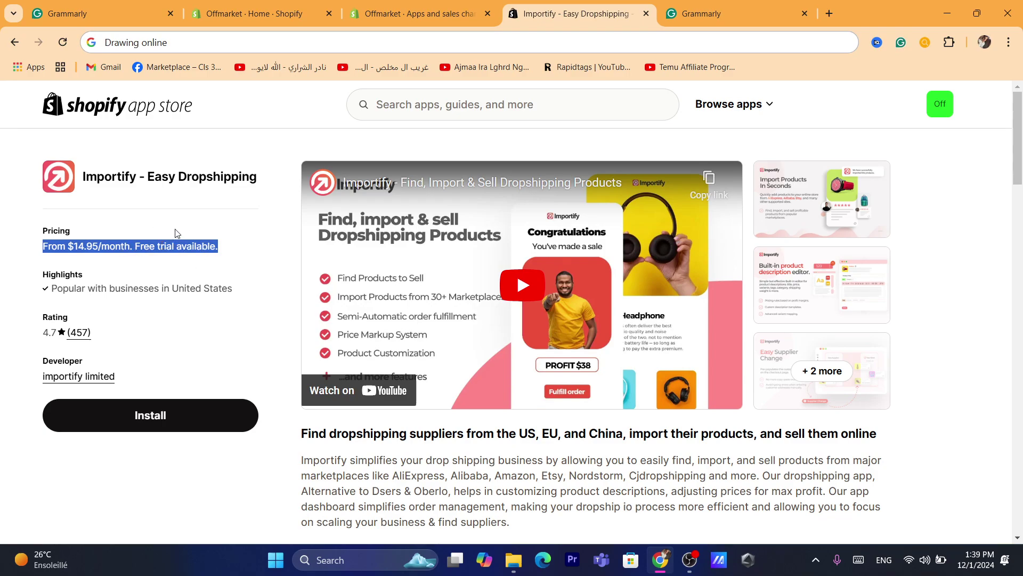
Install the Importify - Easy Dropshipping app and grant it the requested access to the store.
left_click(149, 417)
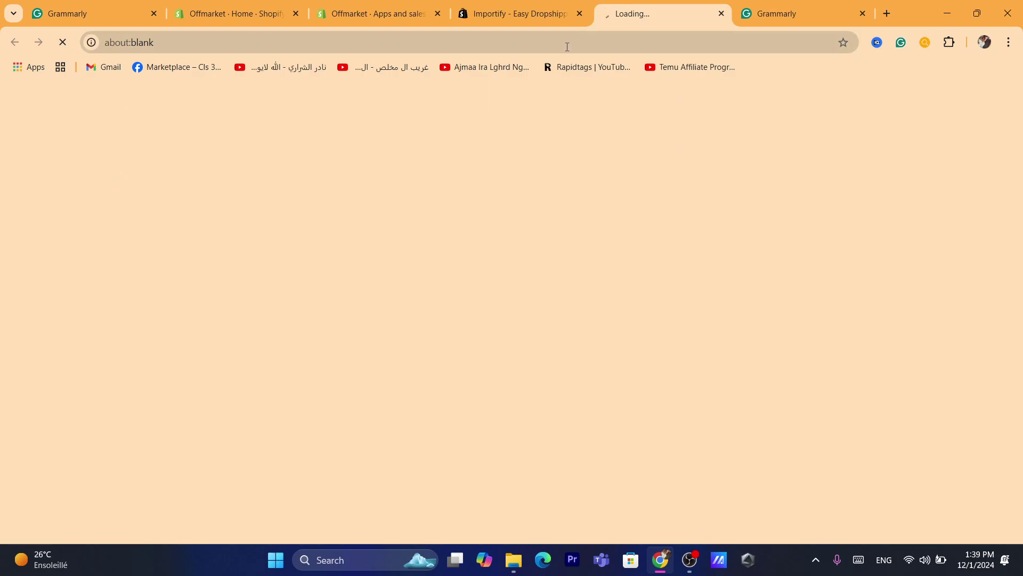
left_click(617, 41)
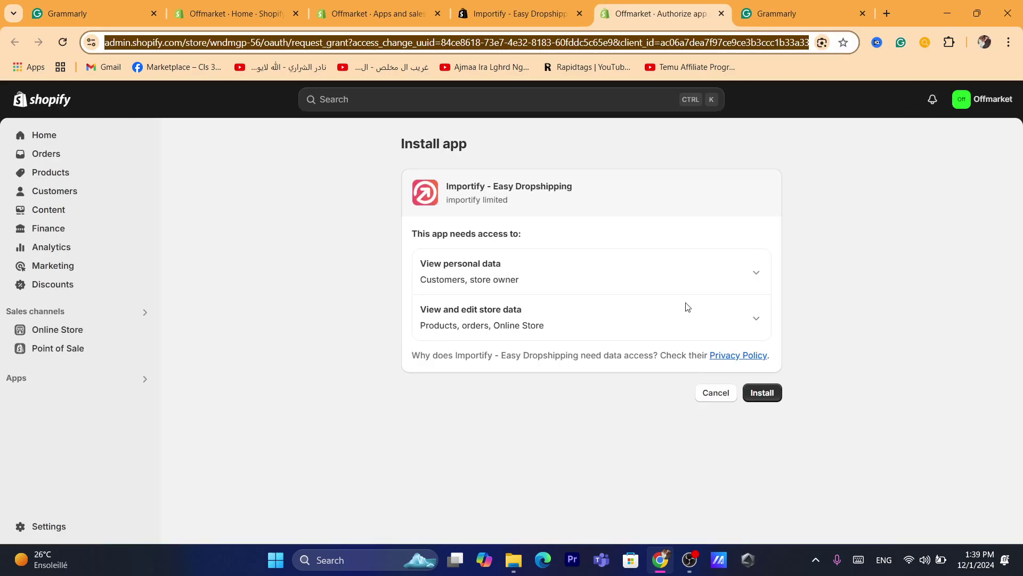
left_click(774, 392)
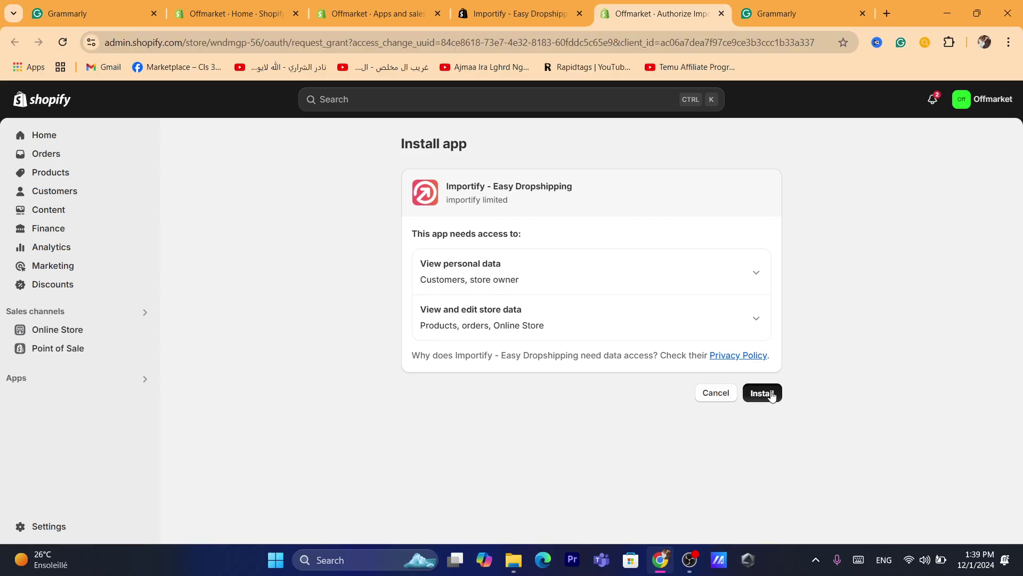
left_click(510, 43)
type("d")
key("Return")
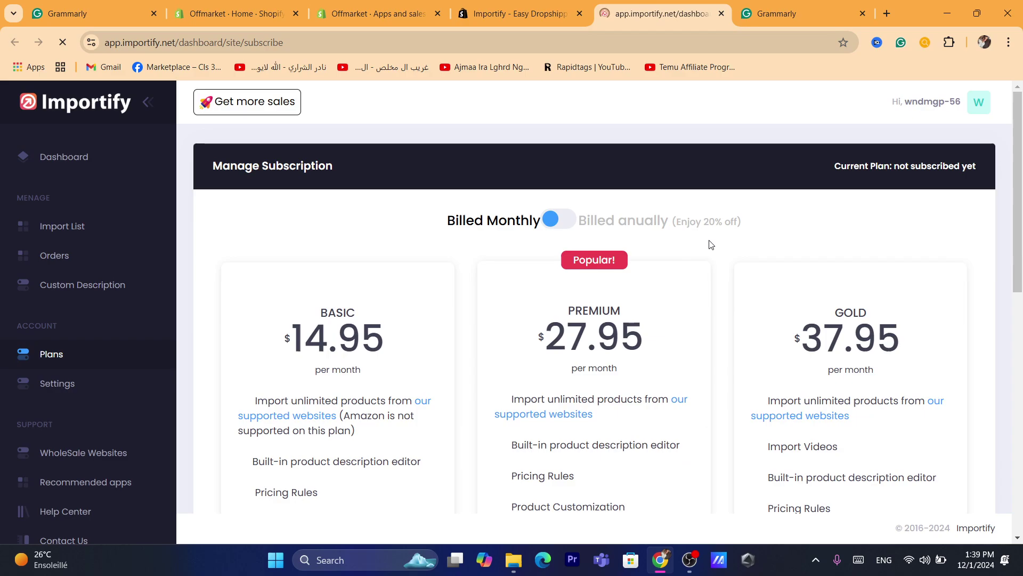
Review the features of the Importify subscription plans and select the Basic plan at $14.95 per month.
left_click_drag(1021, 177, 1021, 237)
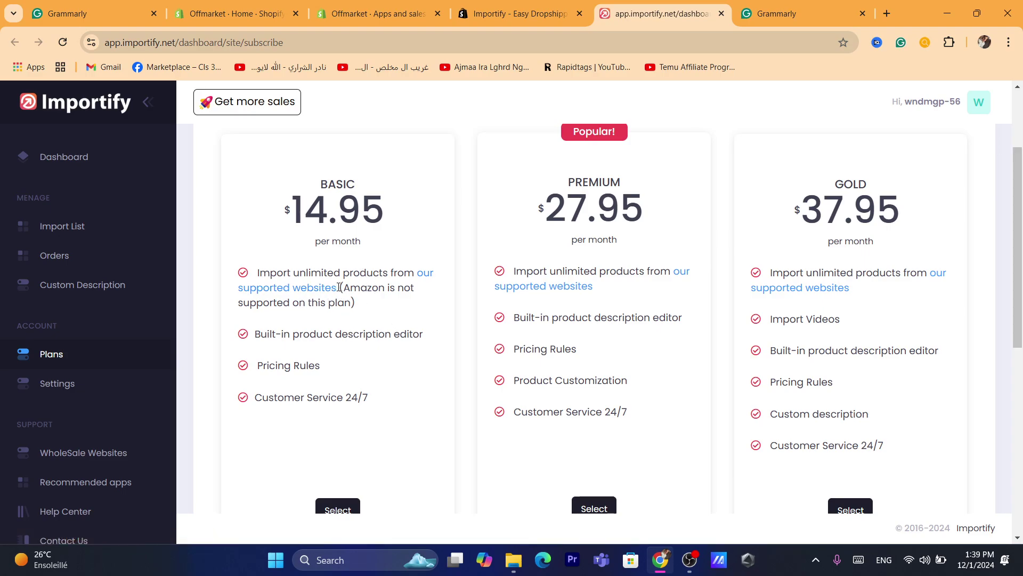
left_click_drag(344, 284, 387, 305)
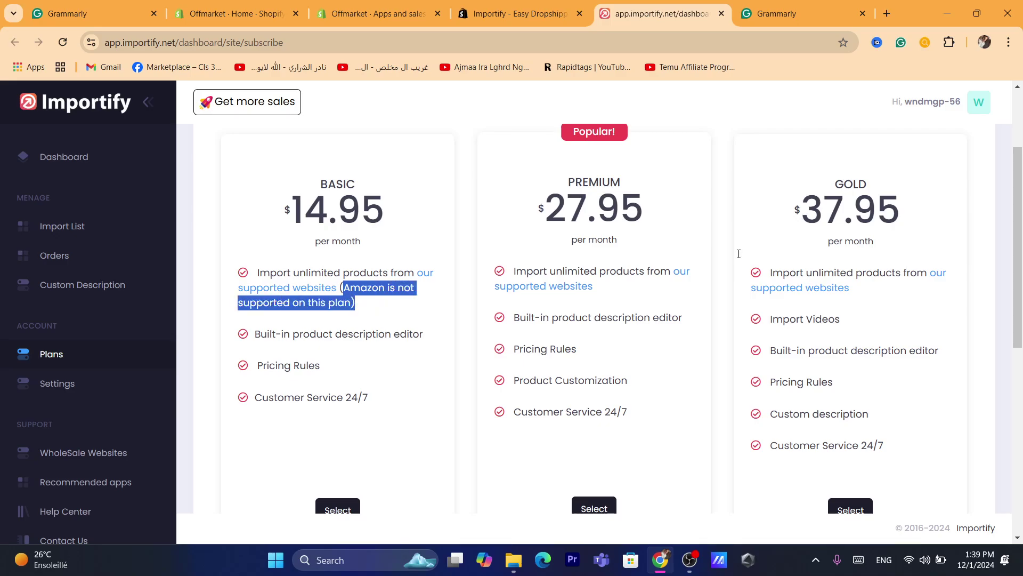
scroll(1022, 255, "down", 3)
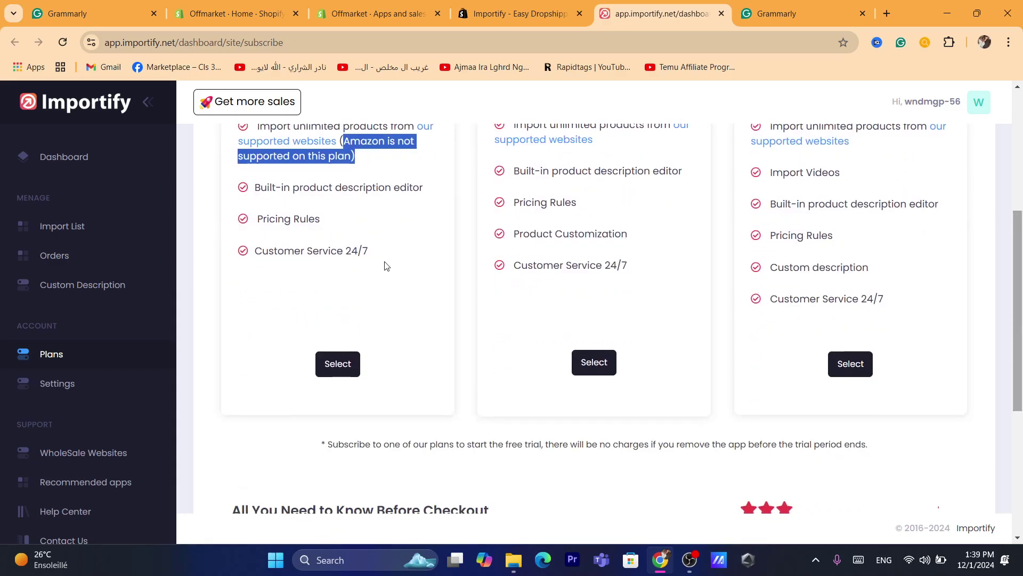
left_click(339, 368)
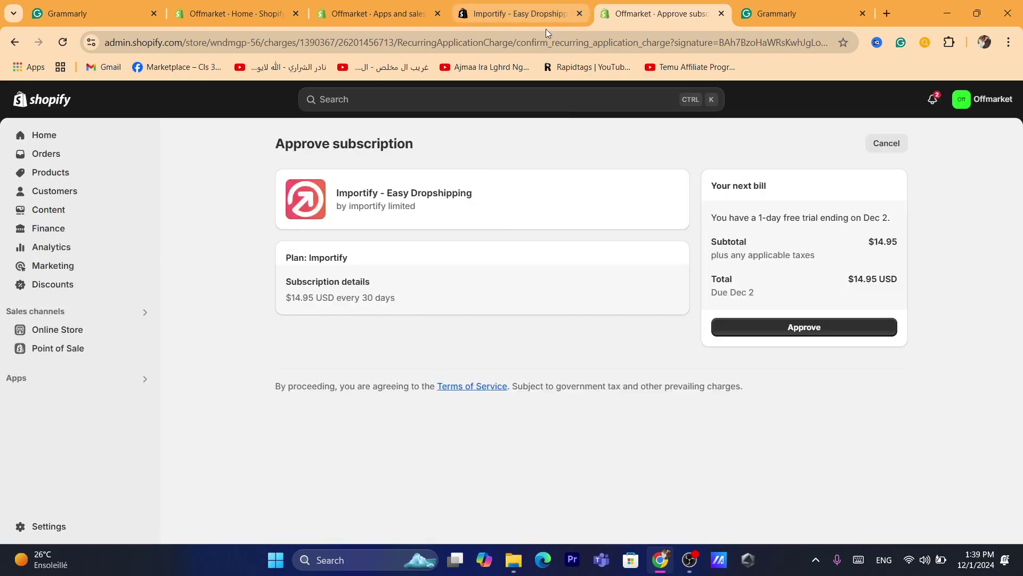
left_click(551, 36)
type("d")
left_click(593, 393)
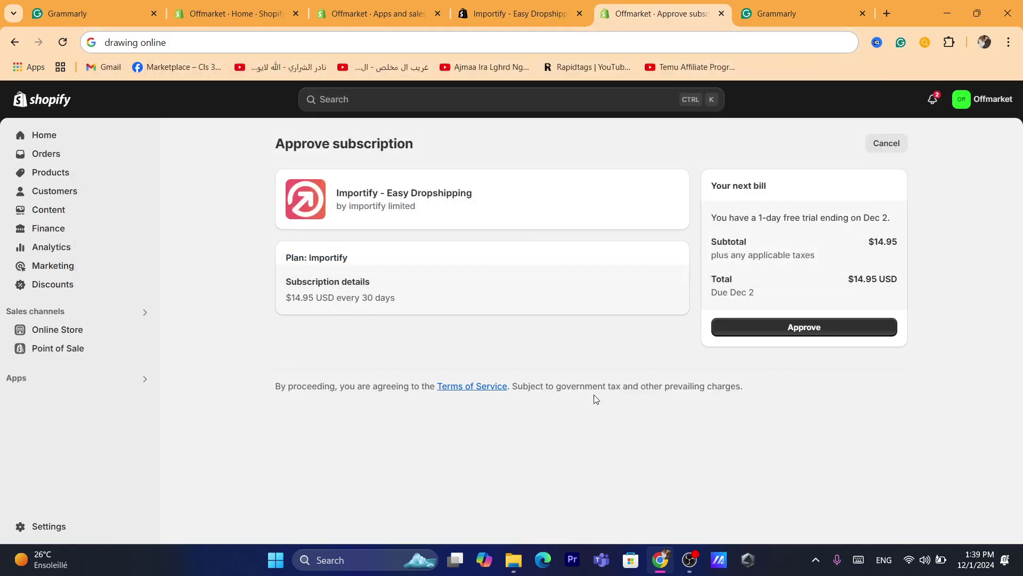
Review the free trial terms of the next bill and approve the Importify subscription.
left_click_drag(717, 216, 876, 215)
triple_click(875, 215)
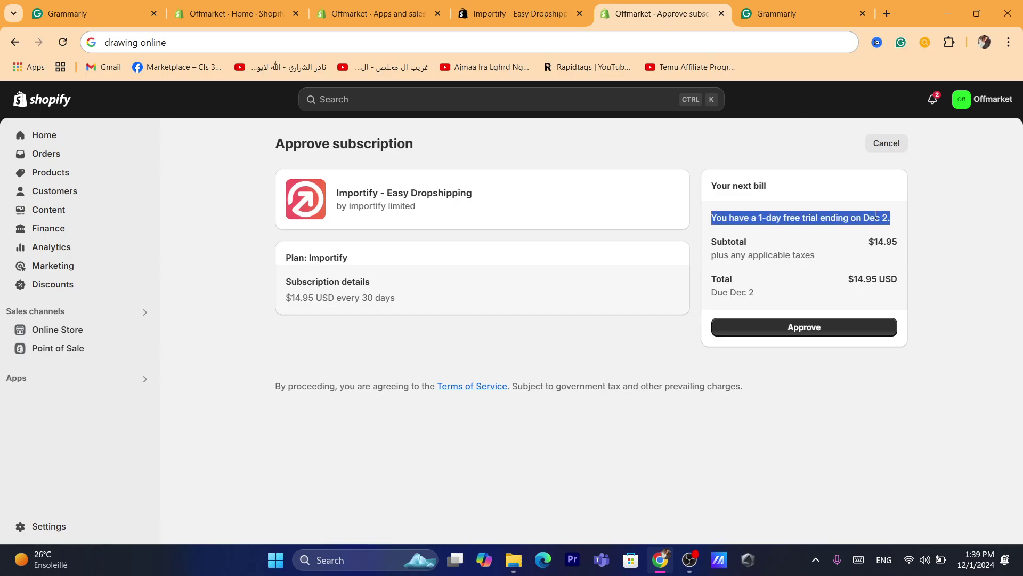
triple_click(786, 223)
triple_click(770, 219)
left_click(798, 335)
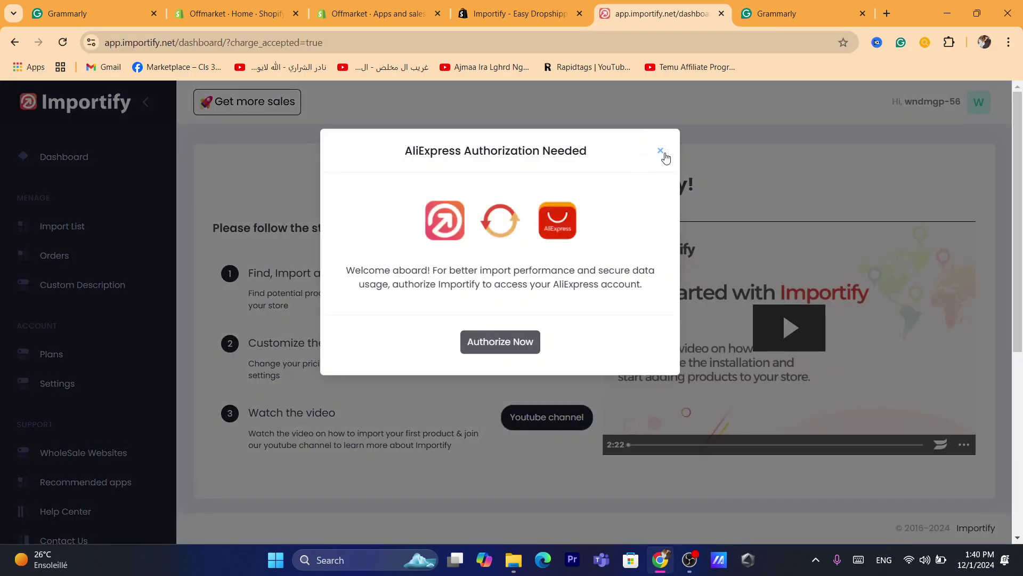
Dismiss the AliExpress authorization request and open the product importer from Importify's import list.
left_click(661, 152)
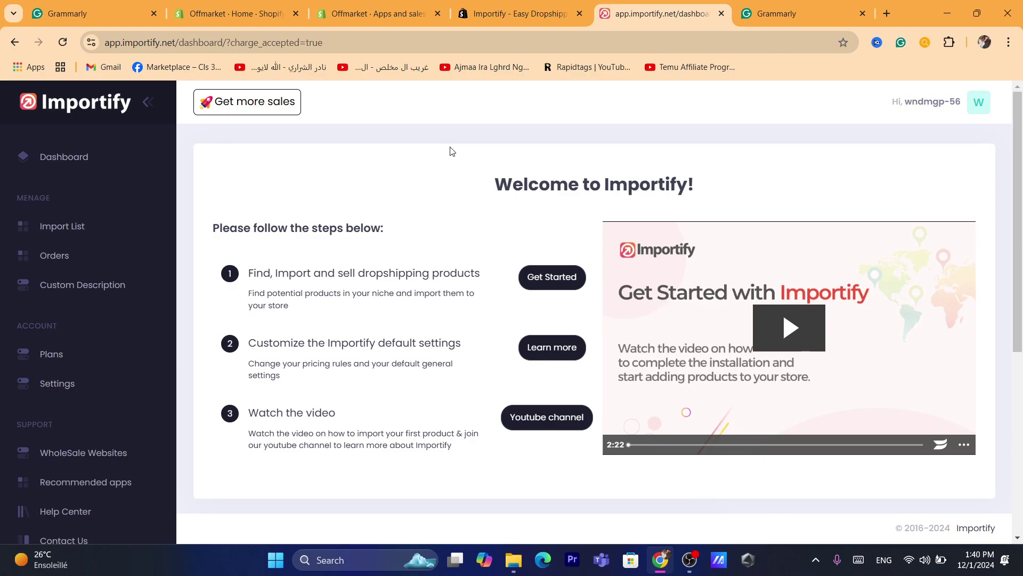
left_click(79, 226)
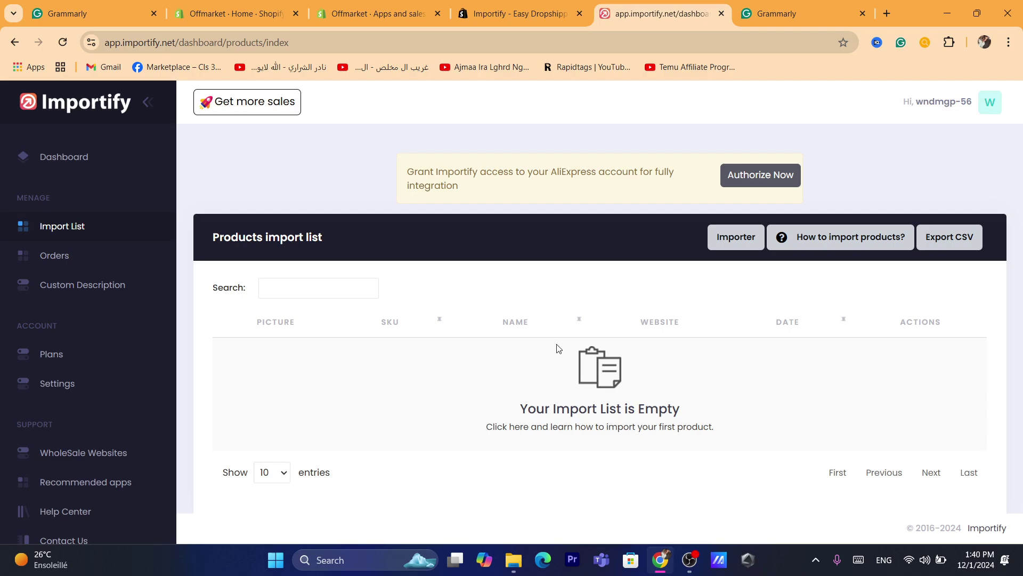
left_click(722, 238)
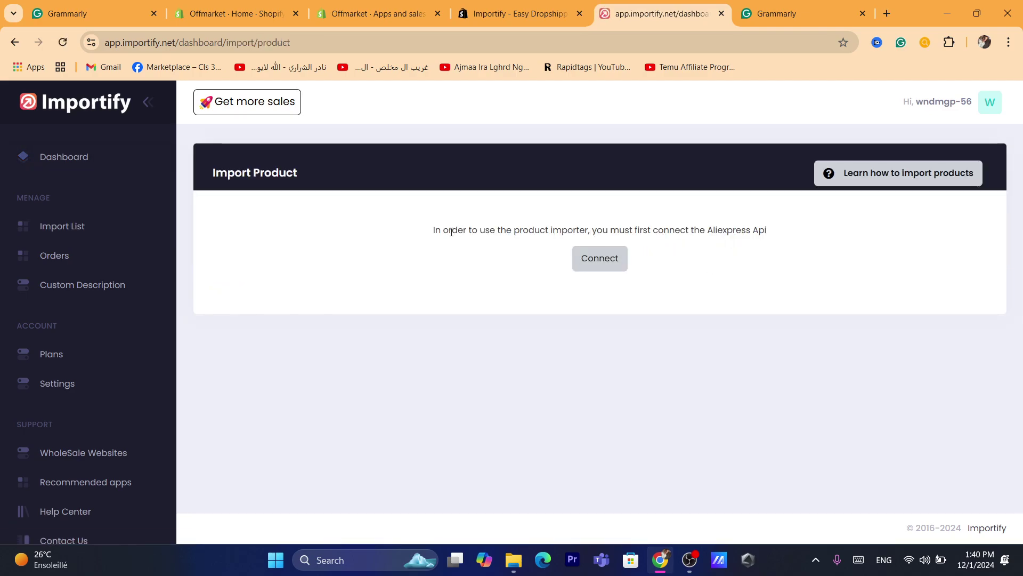
left_click_drag(448, 230, 561, 231)
left_click(561, 231)
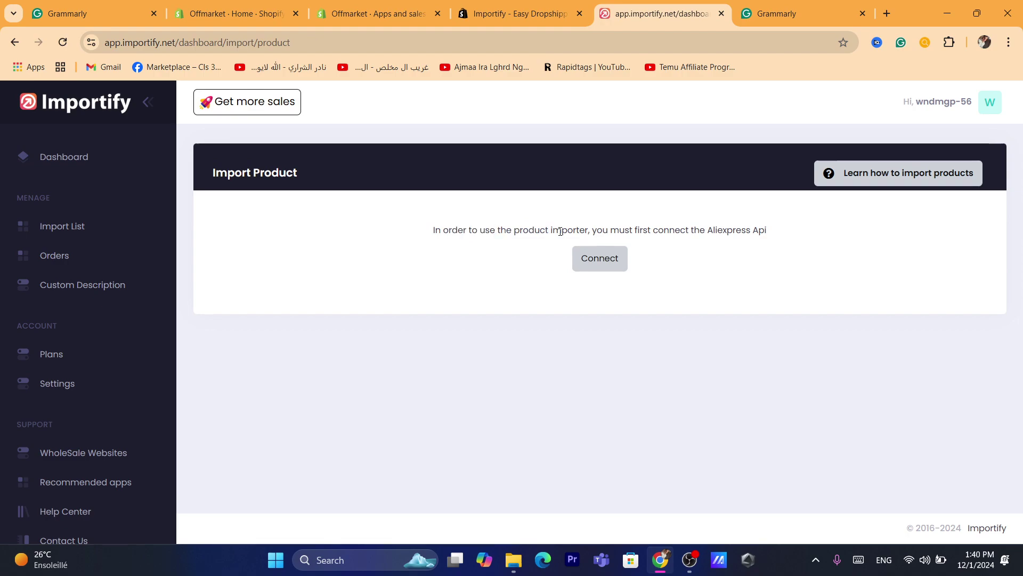
Read the AliExpress API connection requirement and return to the products import list.
triple_click(625, 229)
left_click(685, 228)
left_click(2, 50)
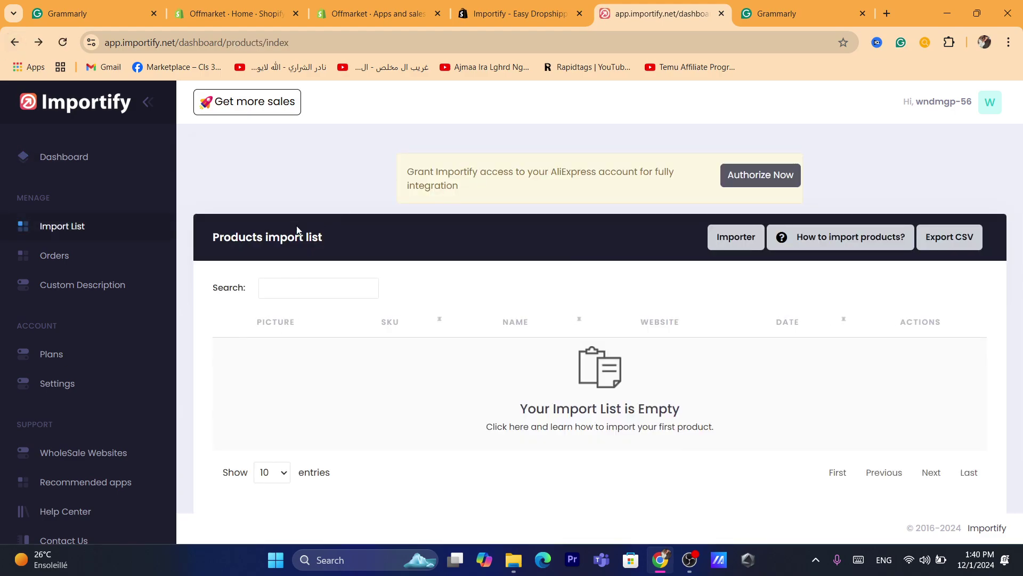
triple_click(247, 238)
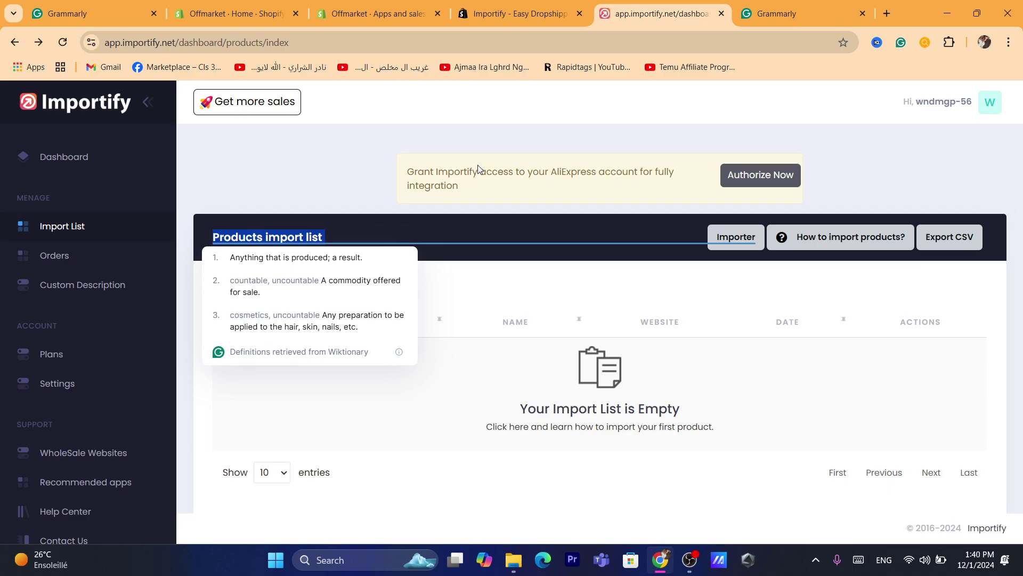
triple_click(469, 223)
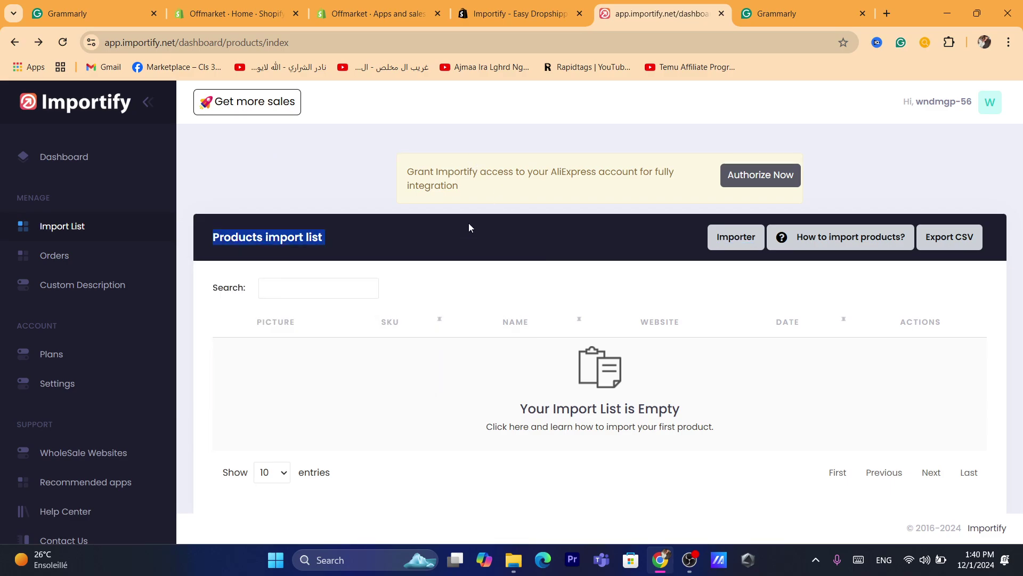
triple_click(365, 227)
left_click(616, 47)
type("d")
key("Return")
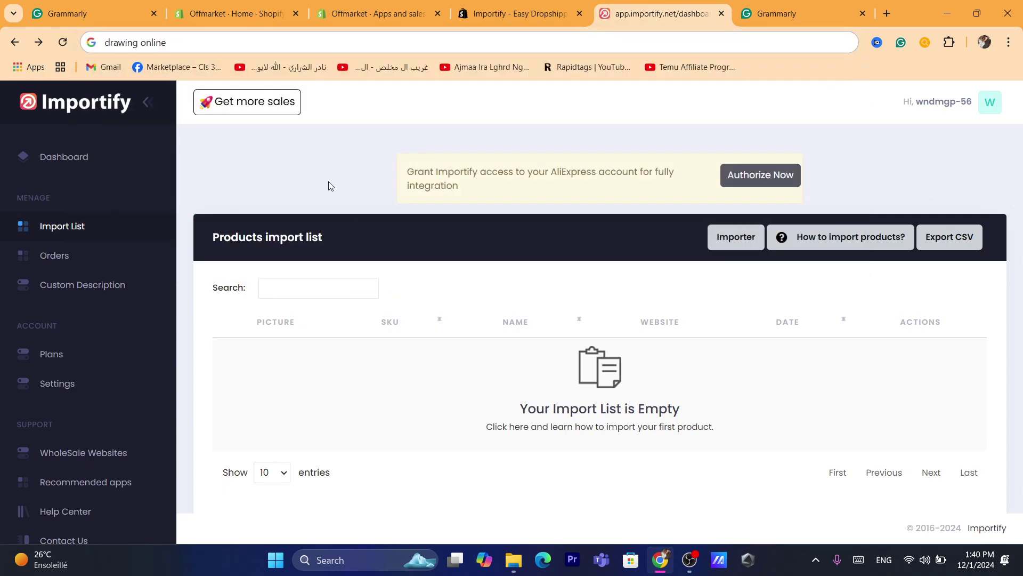
triple_click(533, 172)
left_click(297, 231)
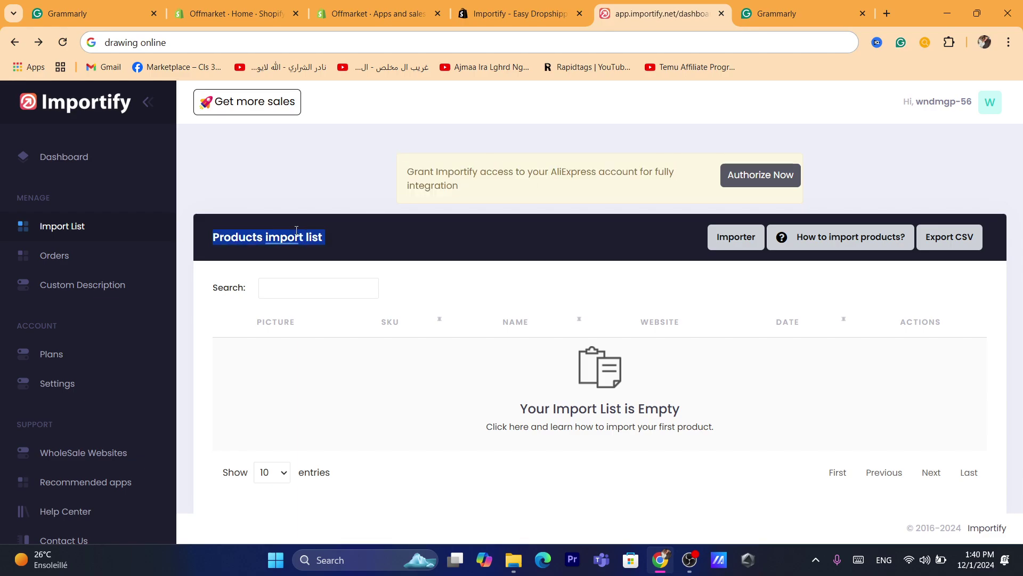
triple_click(531, 167)
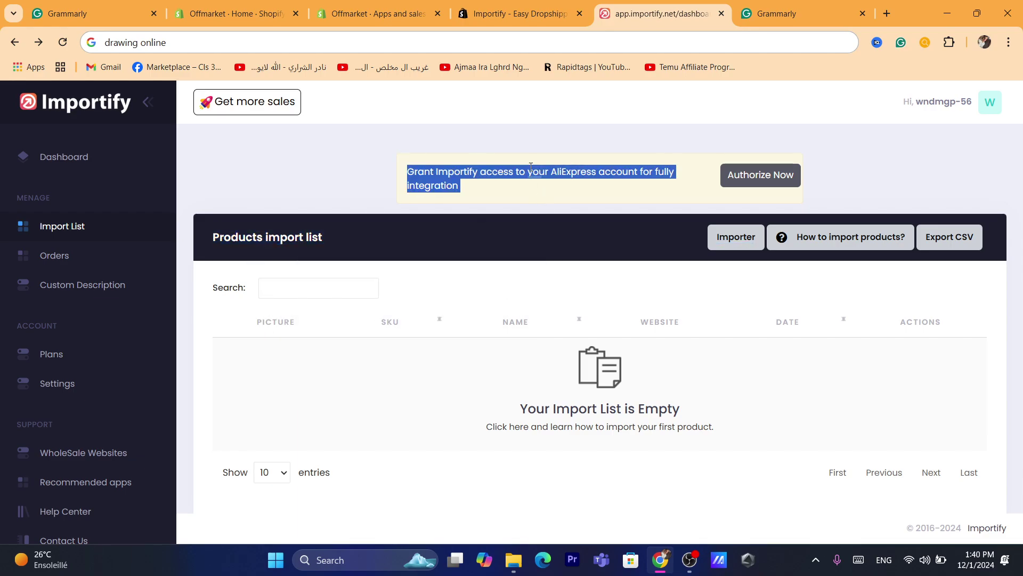
triple_click(322, 244)
left_click(360, 236)
triple_click(359, 235)
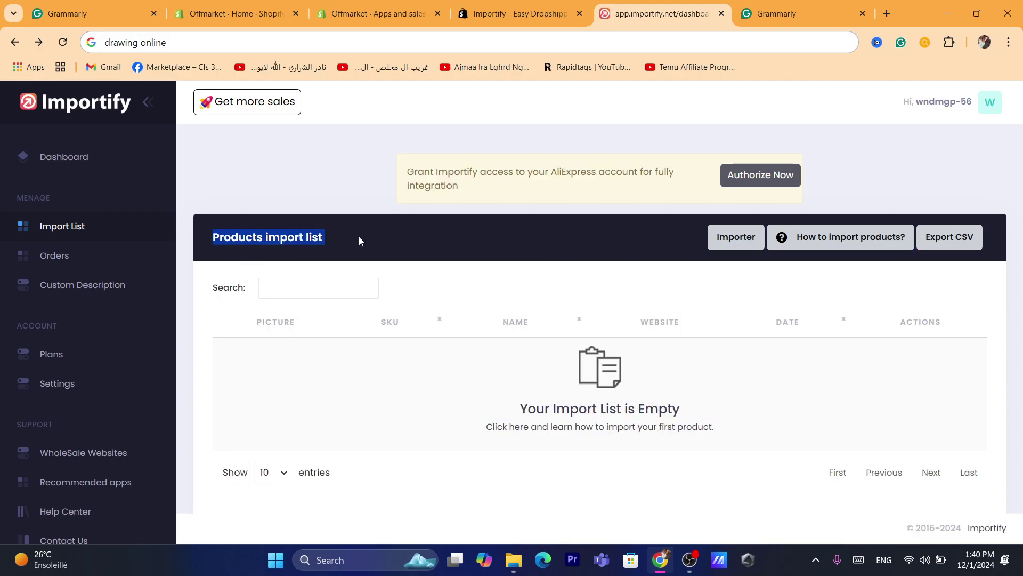
double_click(471, 184)
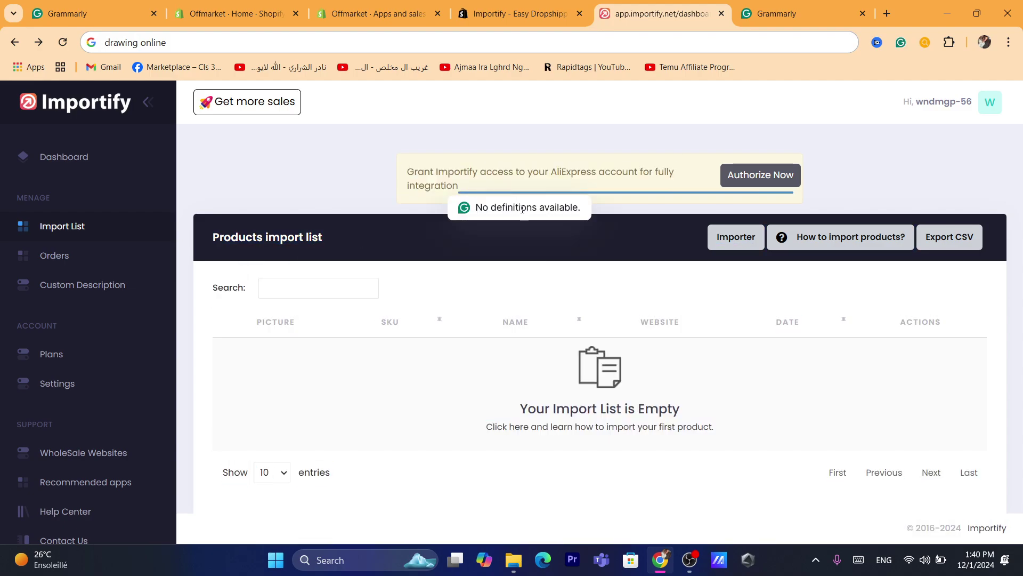
left_click(309, 267)
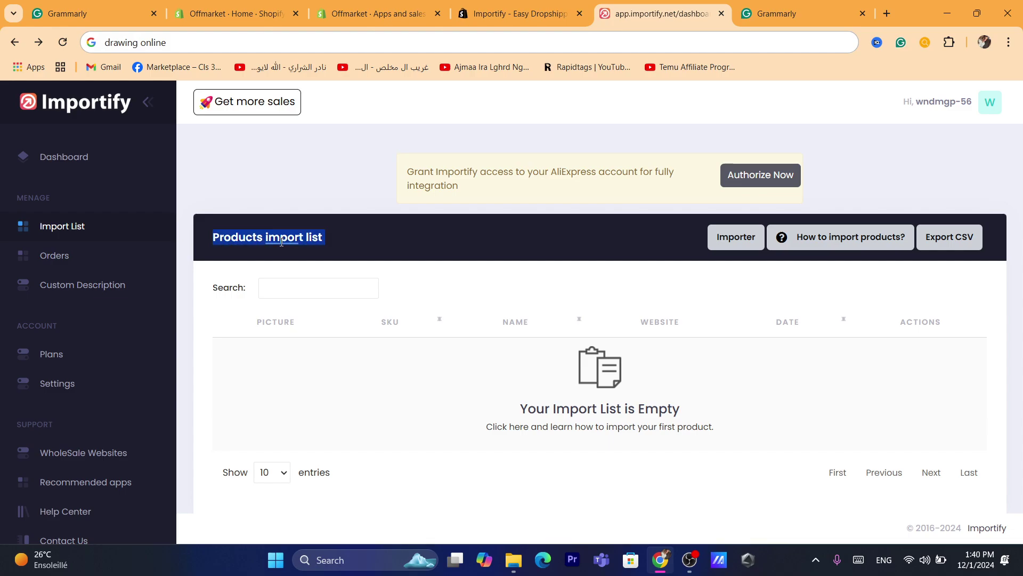
left_click(417, 230)
triple_click(417, 231)
Search Google for "importify chrome extension" in a new tab and open the extension's Chrome Web Store page.
left_click(887, 13)
type("im")
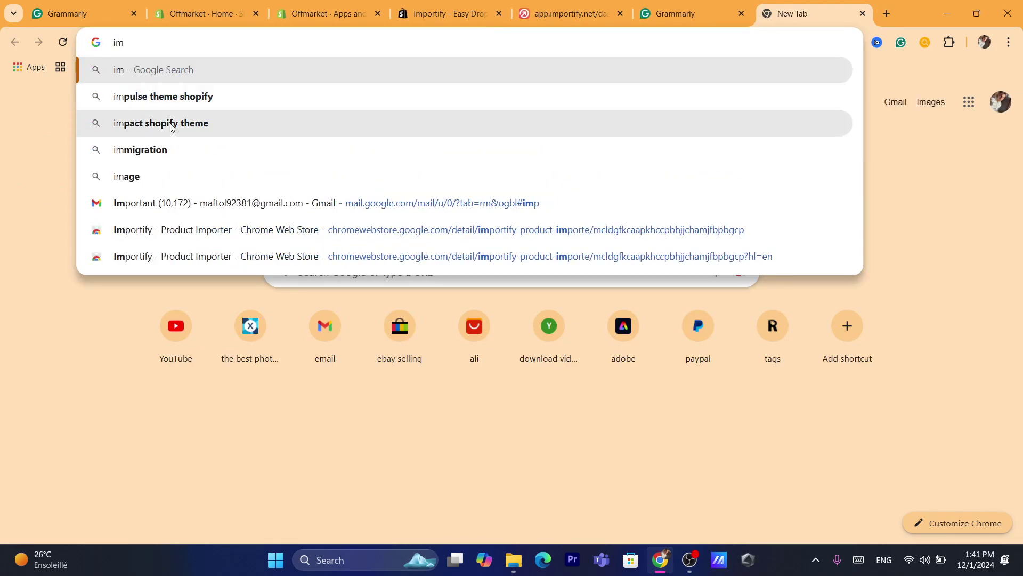
type("p")
key("BackSpace")
key("BackSpace")
type("portify")
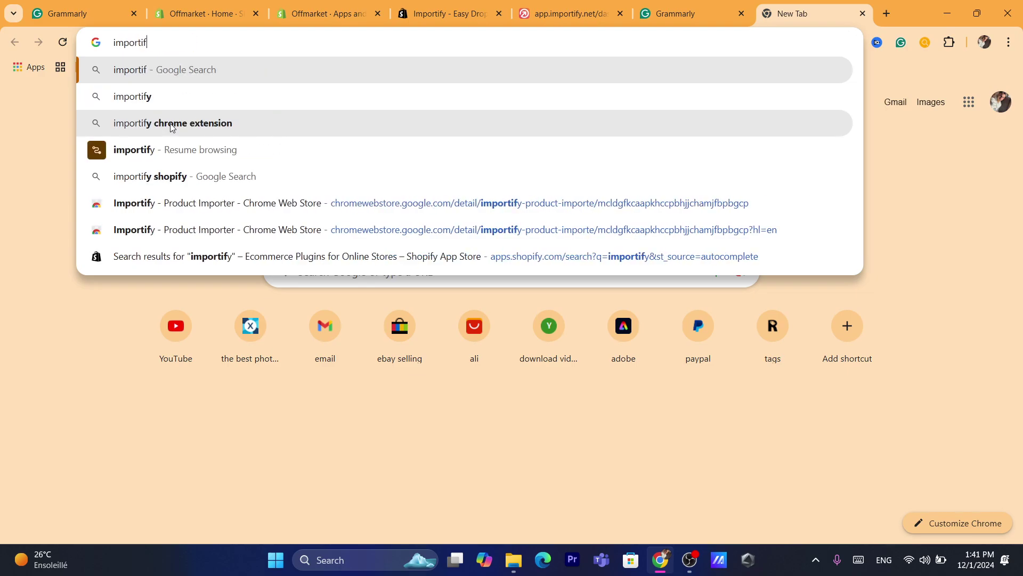
left_click(170, 97)
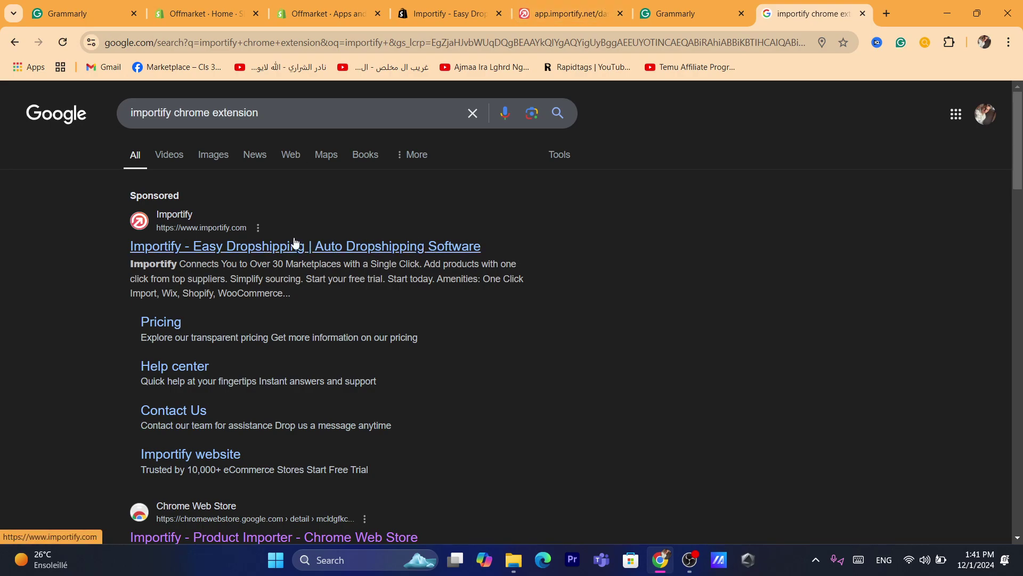
scroll(294, 243, "down", 4)
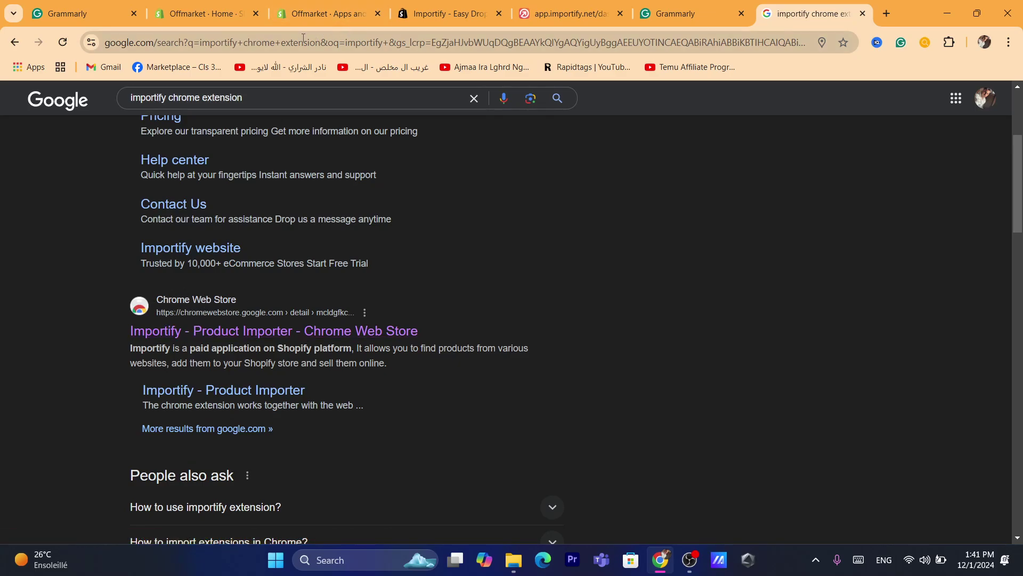
left_click(238, 336)
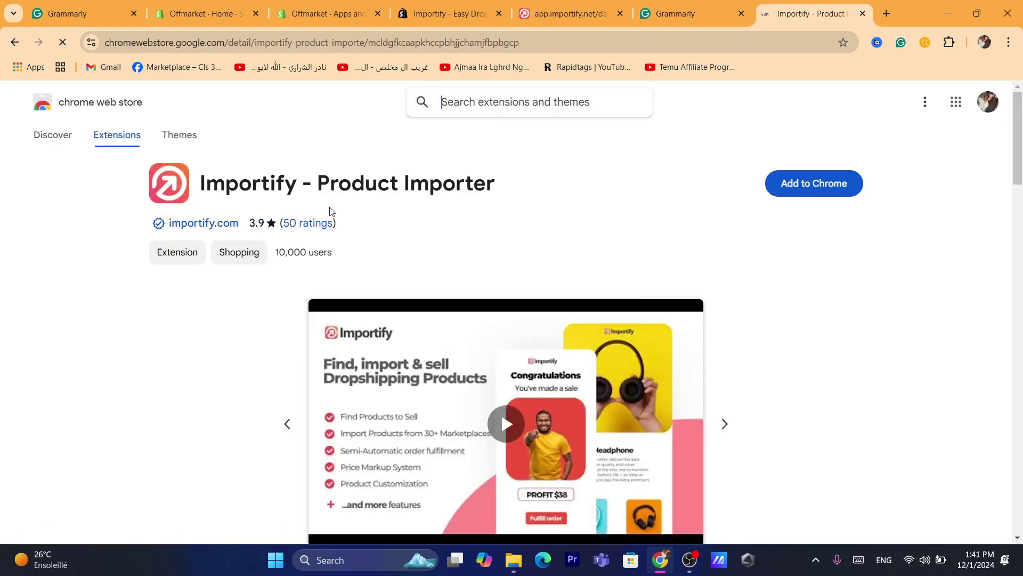
Add the Importify - Product Importer extension to Chrome and pin it.
left_click(813, 184)
left_click(568, 180)
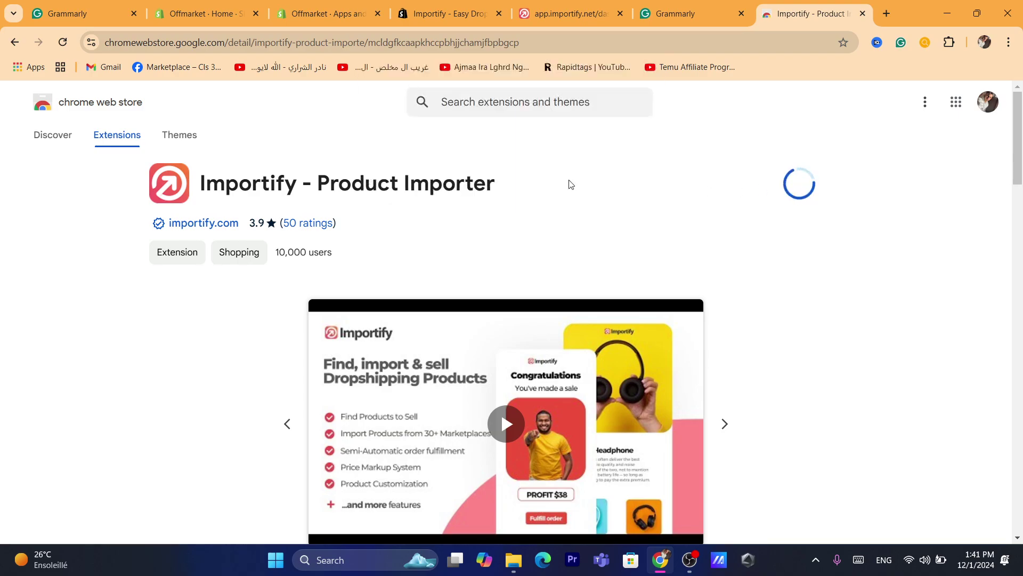
left_click(615, 48)
type("ebay.com")
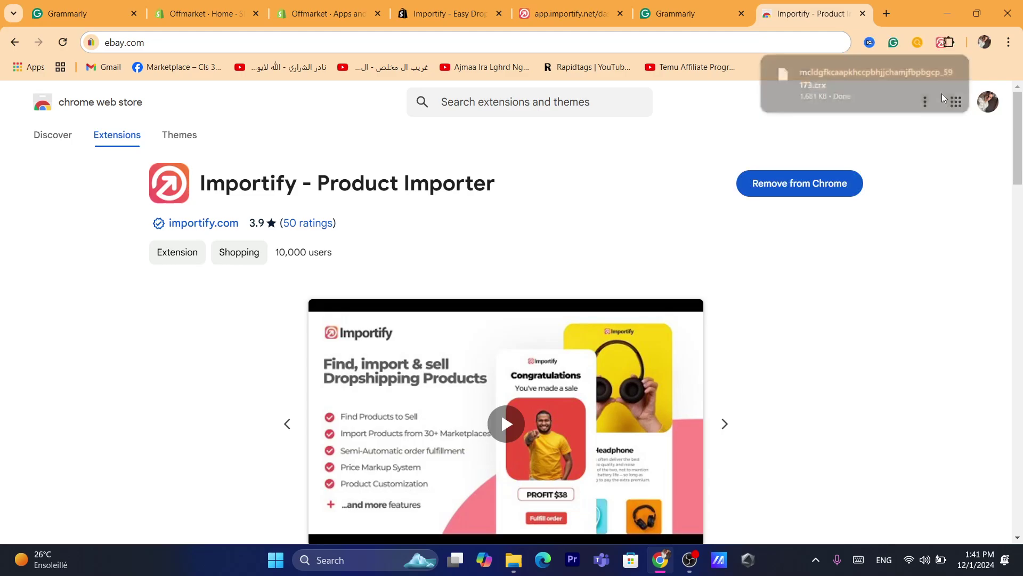
left_click(917, 75)
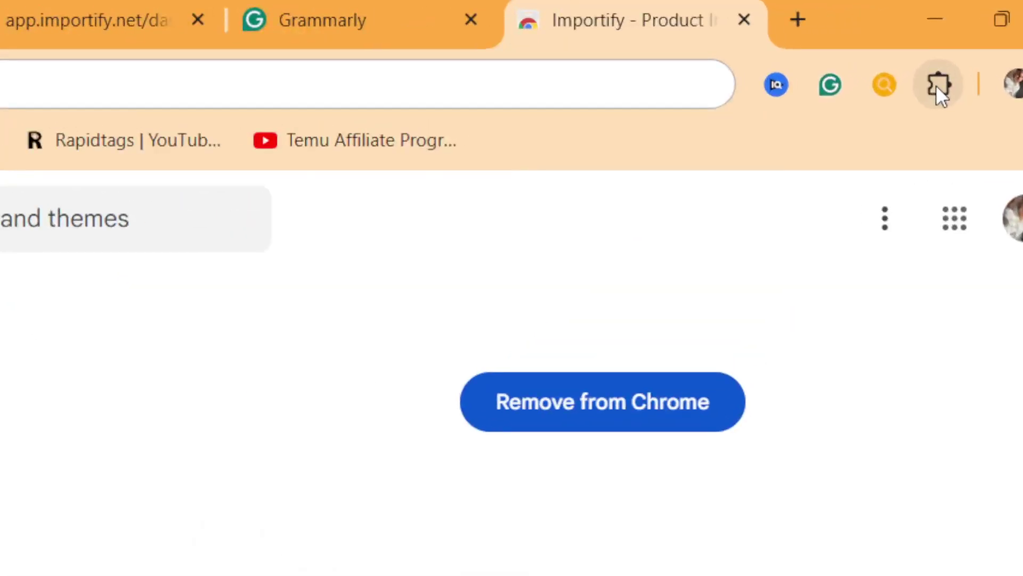
left_click(949, 45)
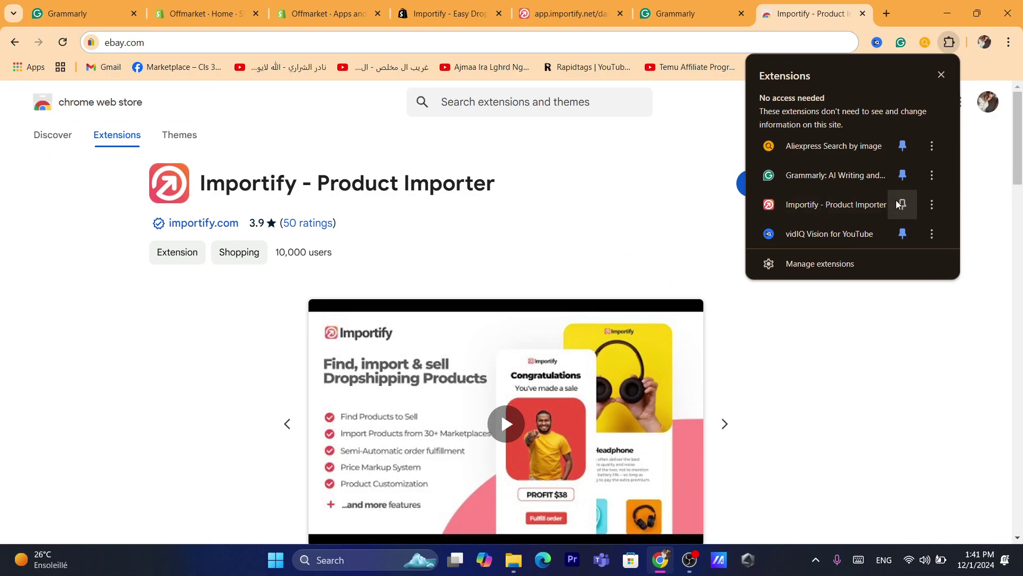
left_click(901, 205)
left_click(644, 219)
left_click(614, 41)
type("d")
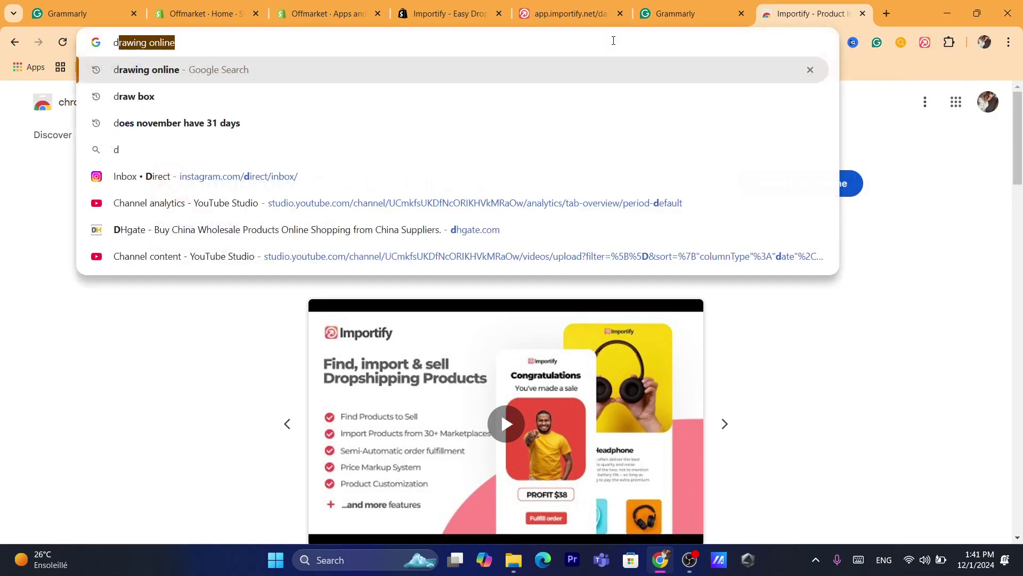
left_click(967, 311)
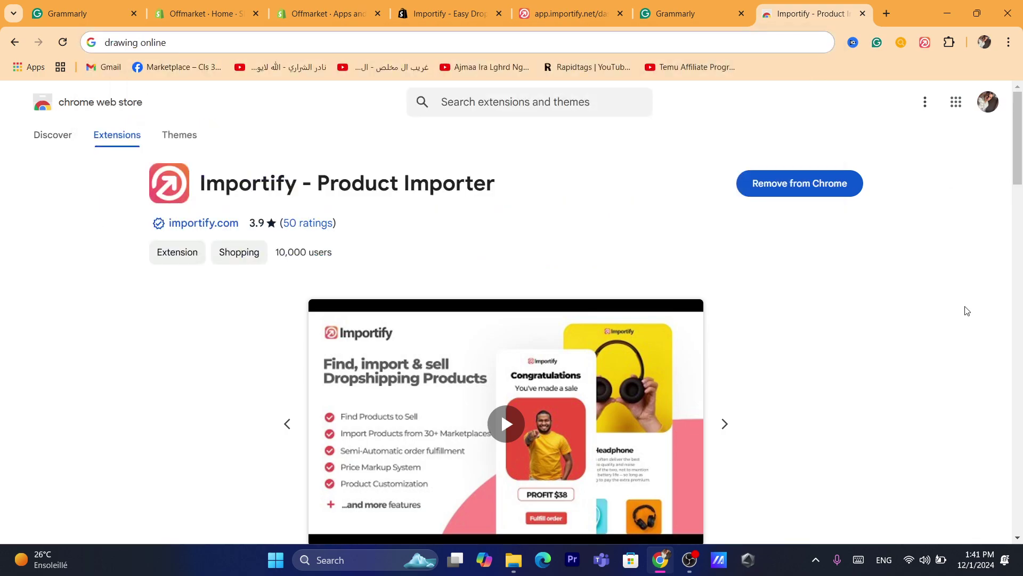
Search the web for Alibaba and open the official Alibaba.com site.
left_click(613, 43)
type("ali")
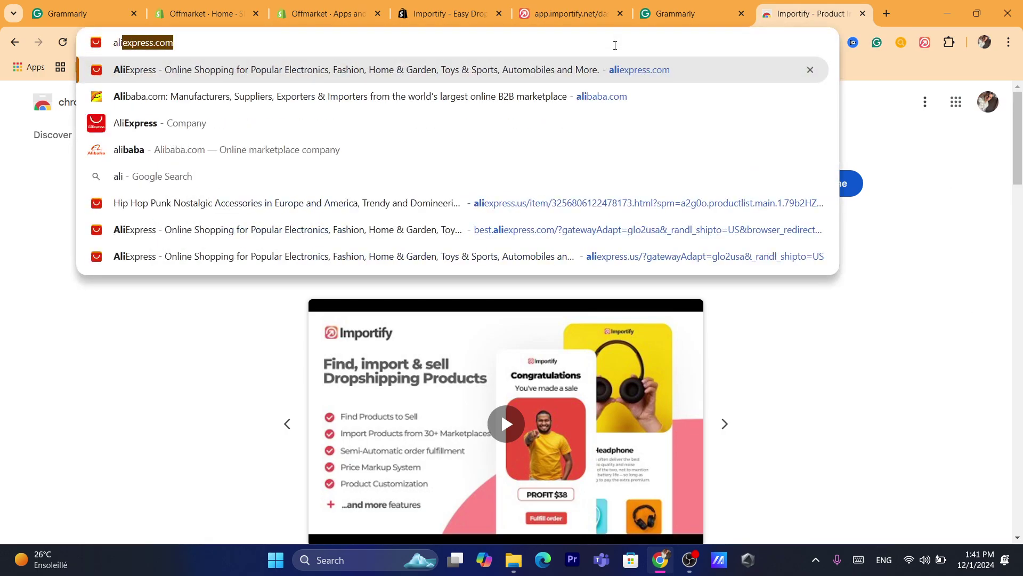
type("ababa")
key("Return")
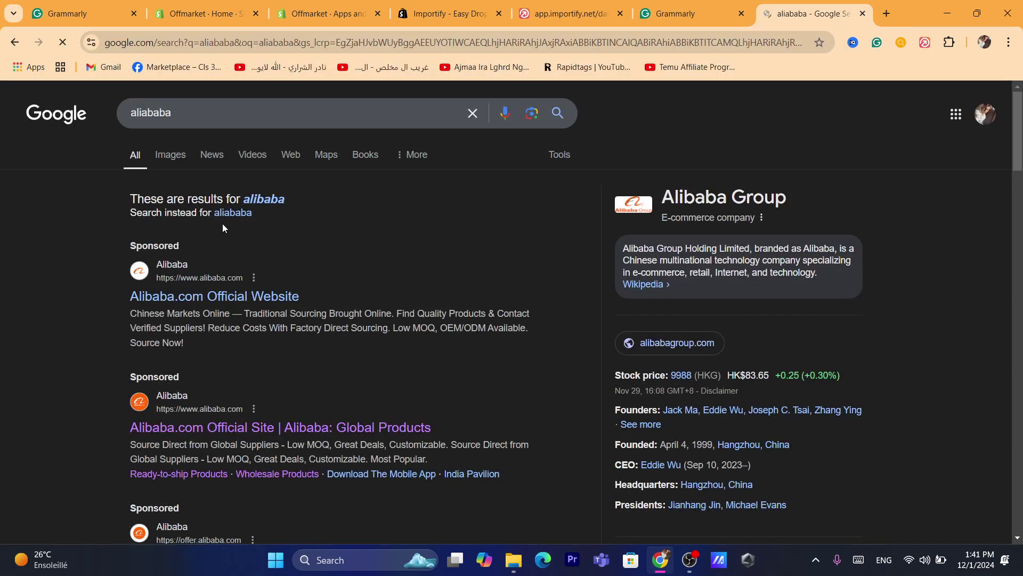
left_click(246, 425)
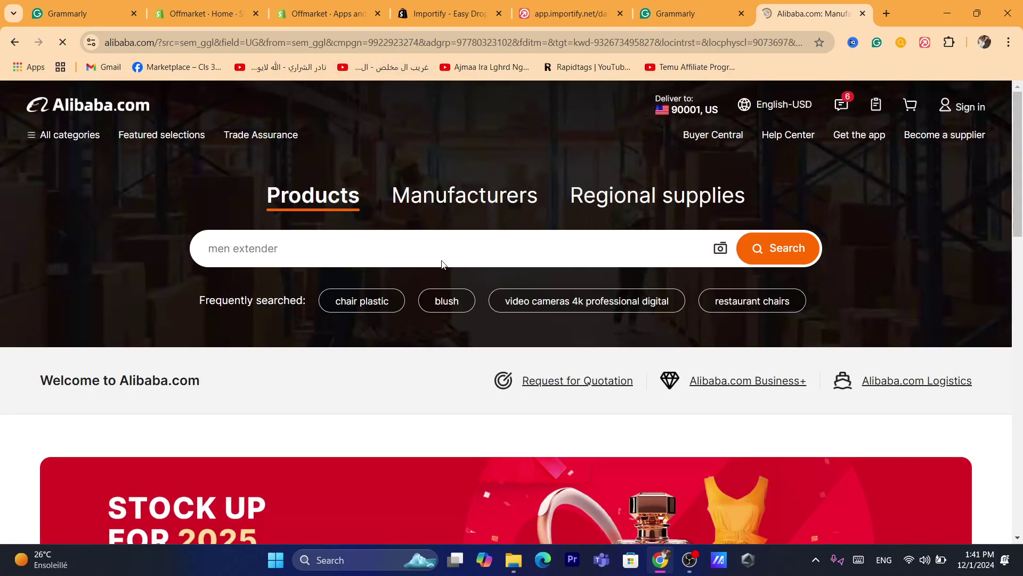
Search Alibaba for "makeup products".
left_click(286, 253)
type("alex")
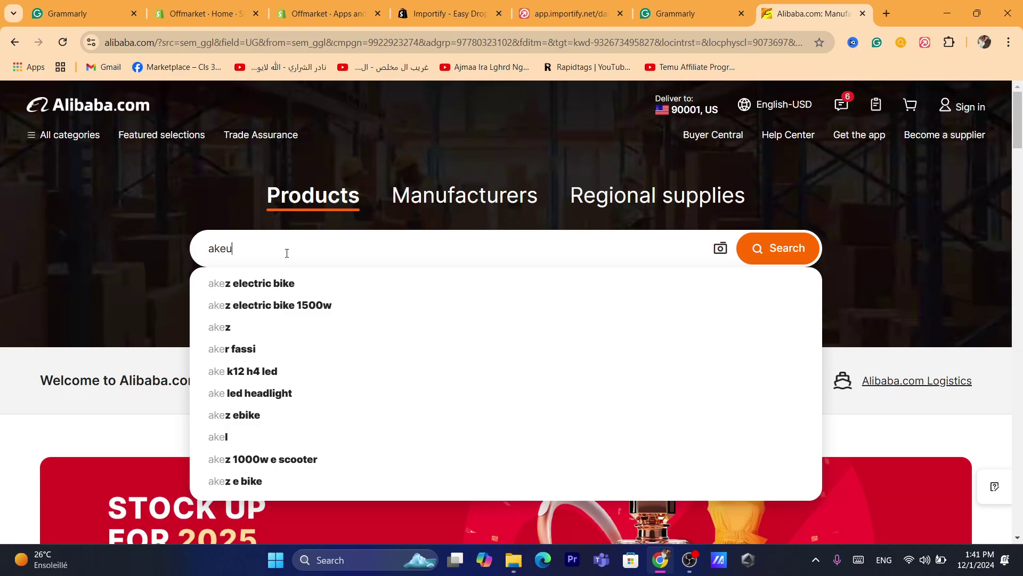
key("ctrl+a")
key("BackSpace")
type("makeup products")
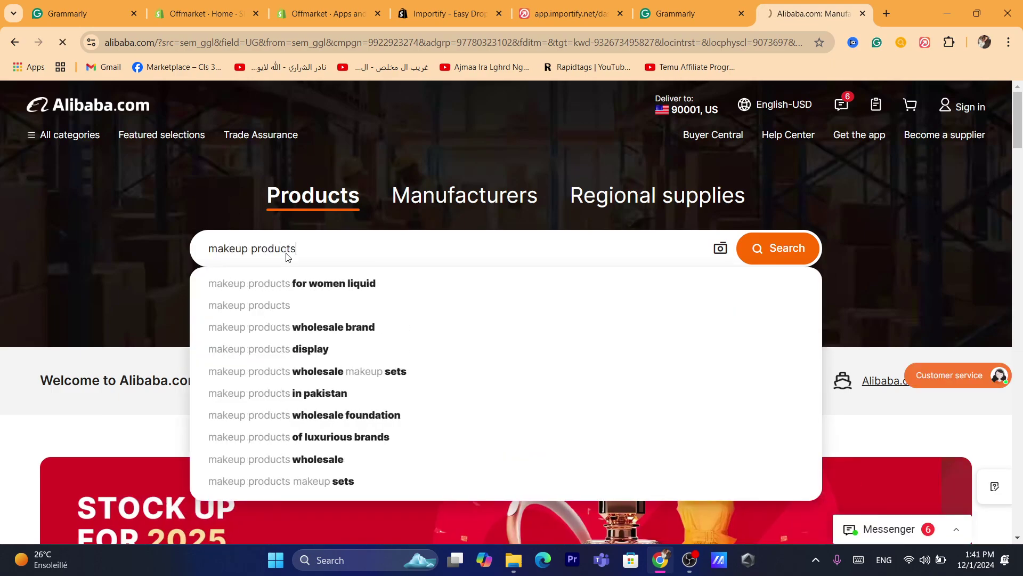
key("Return")
Filter the makeup product results to delivery by Dec 19 and browse the matching listings.
scroll(1021, 138, "down", 5)
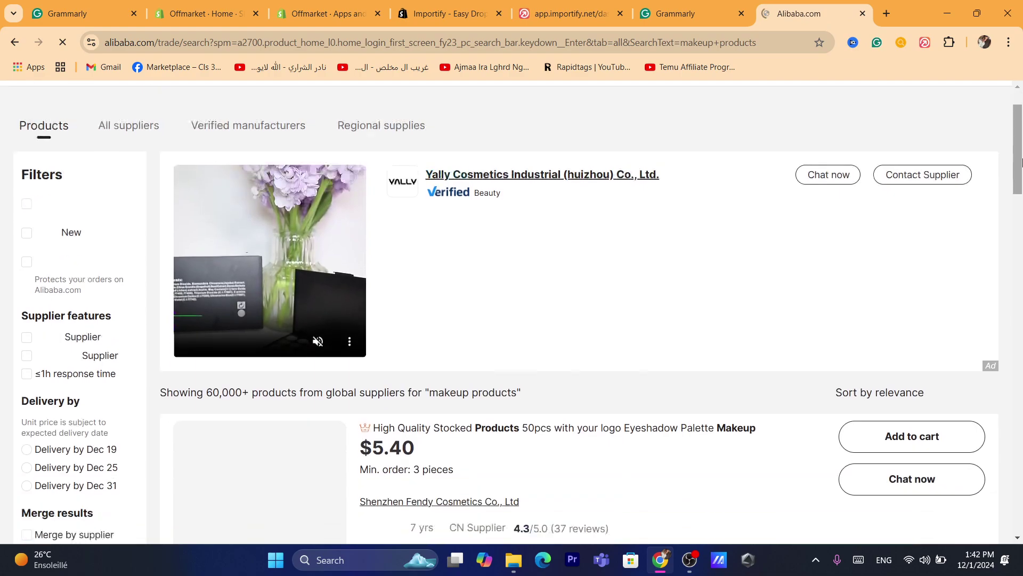
scroll(1022, 184, "down", 5)
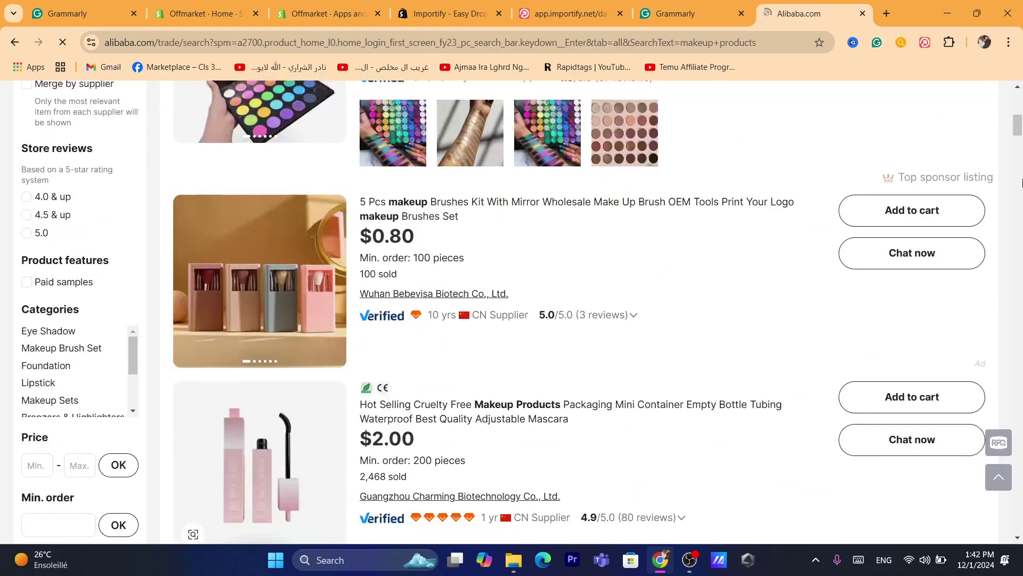
scroll(309, 272, "up", 5)
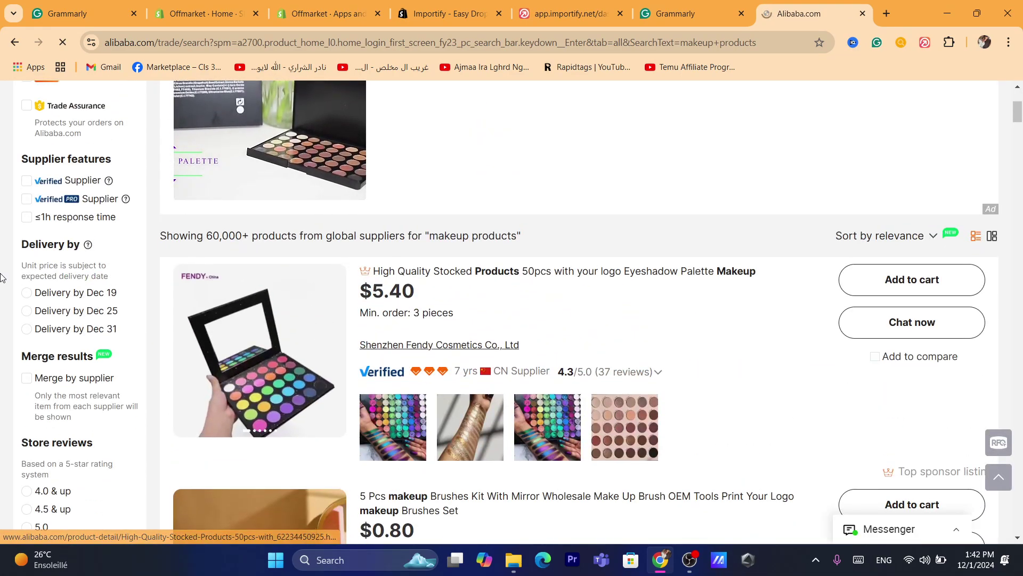
left_click_drag(17, 244, 56, 240)
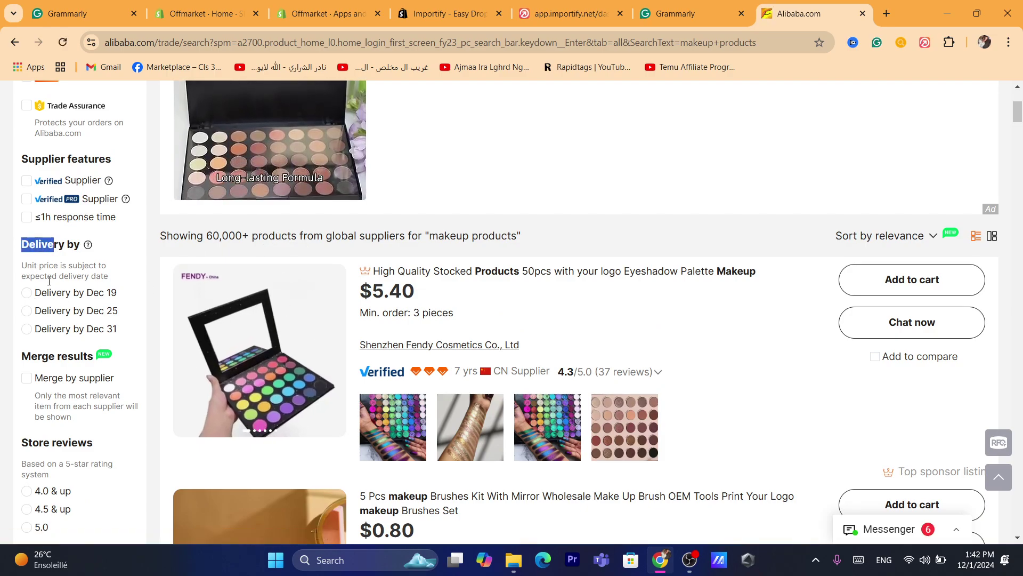
left_click(36, 294)
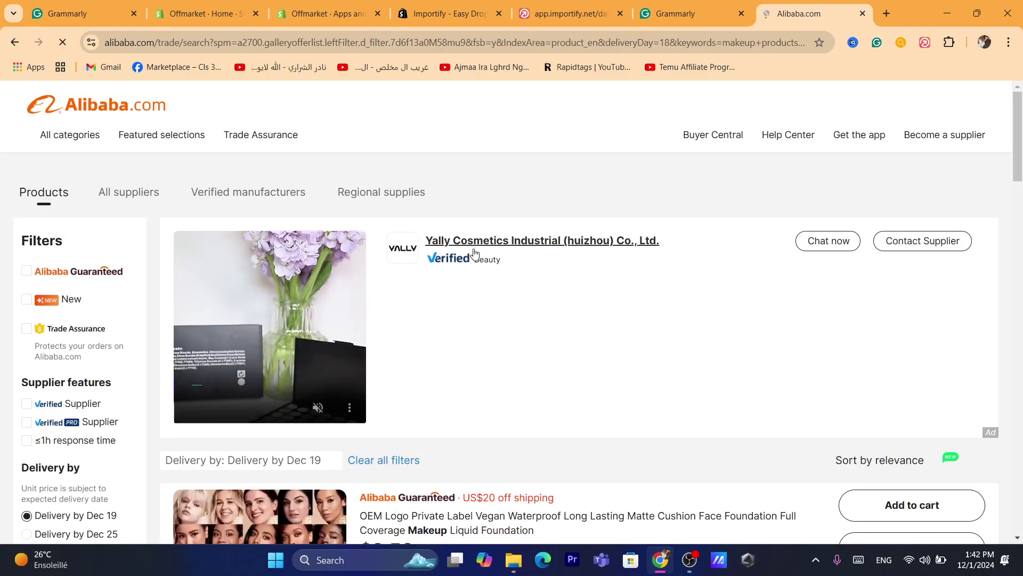
scroll(1020, 148, "down", 10)
left_click_drag(1021, 148, 1005, 132)
scroll(72, 461, "up", 5)
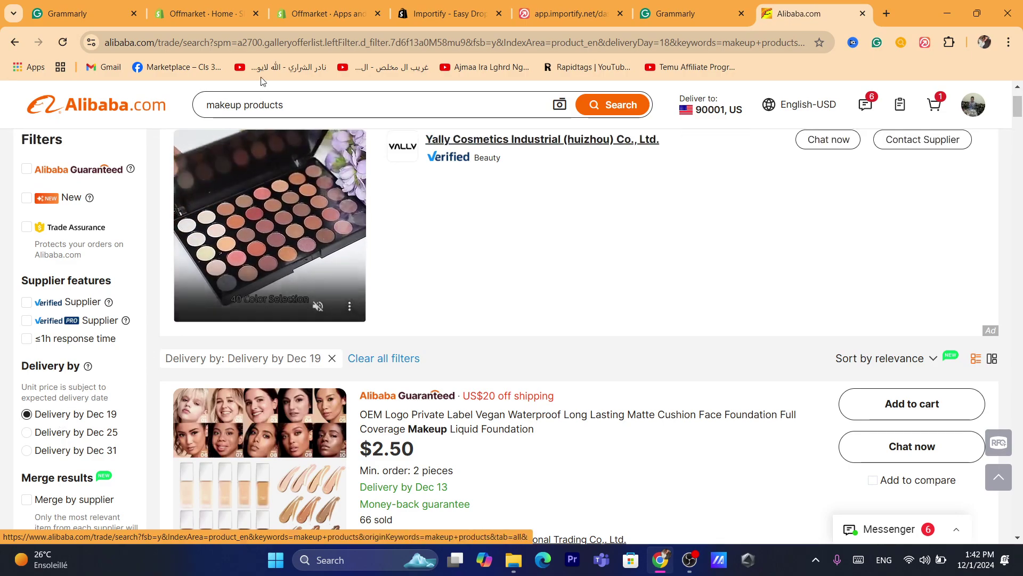
left_click(239, 43)
type("d")
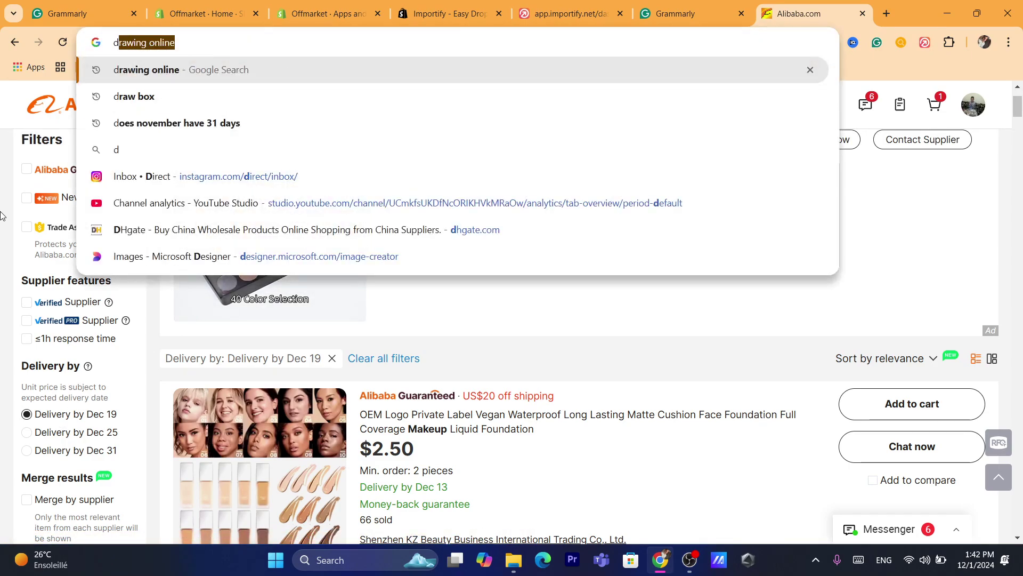
left_click(416, 226)
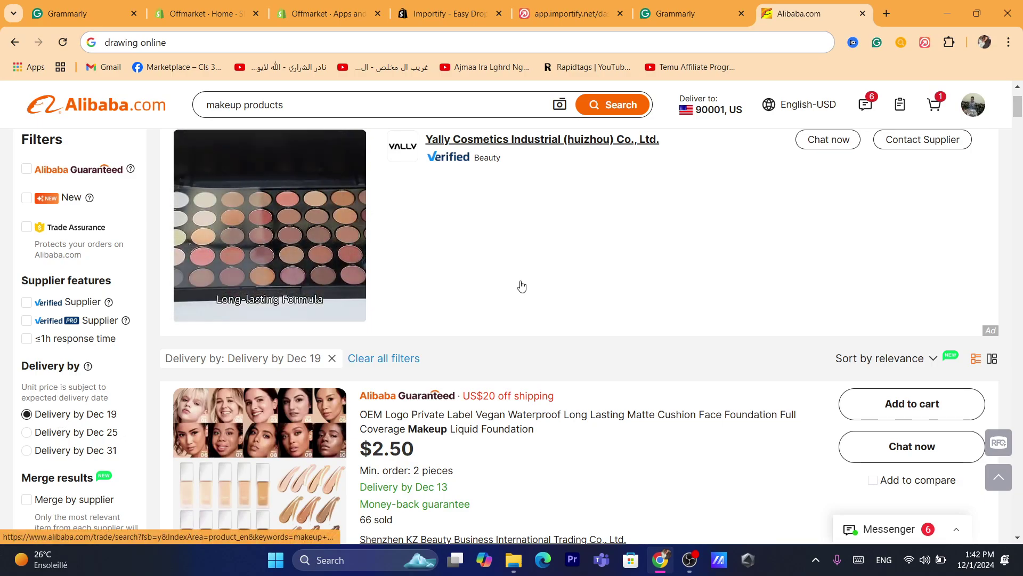
Open the product page of a matte lip makeup listing from the filtered results.
left_click_drag(1019, 101, 1020, 140)
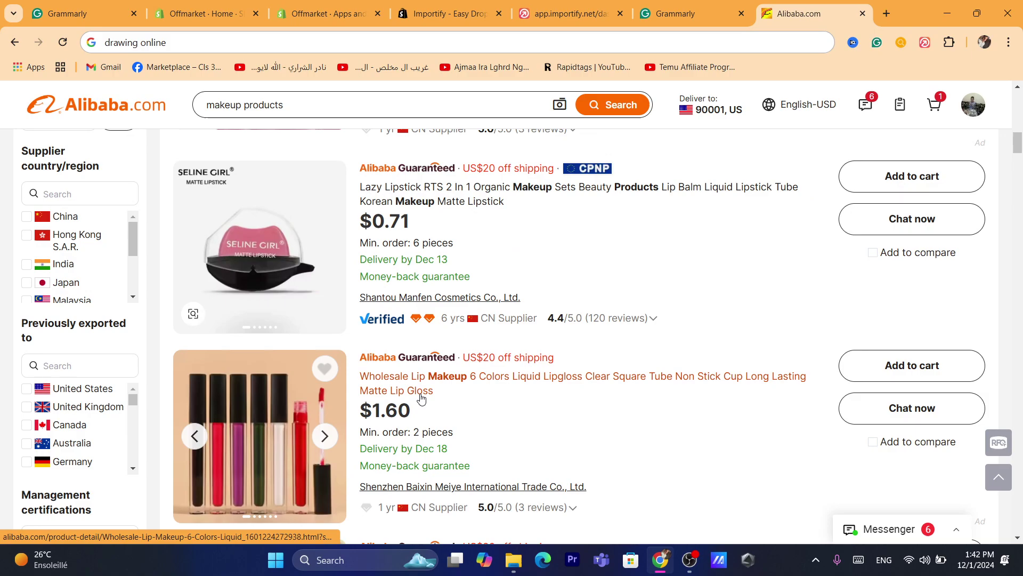
left_click(428, 199)
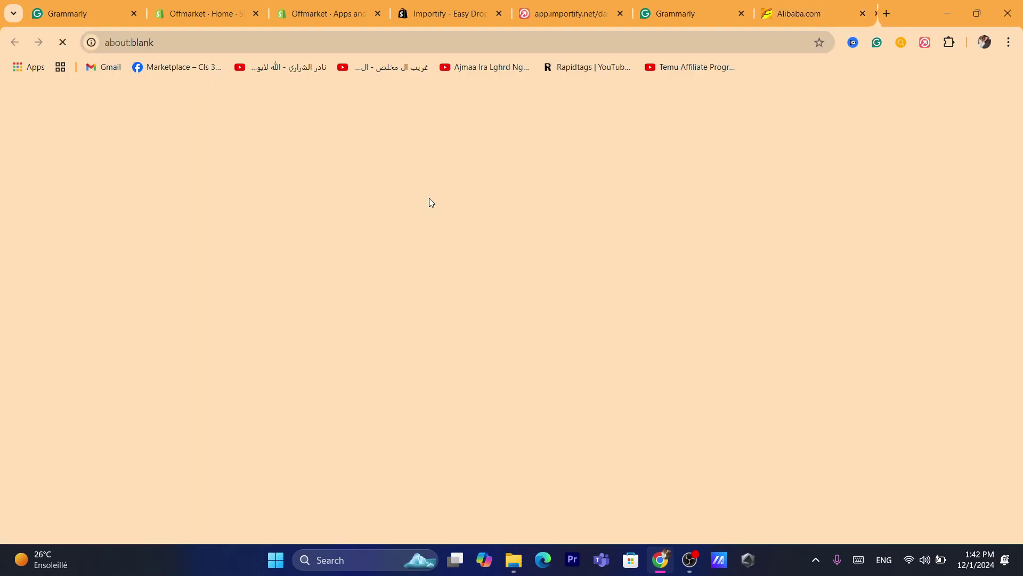
left_click(606, 43)
type("d")
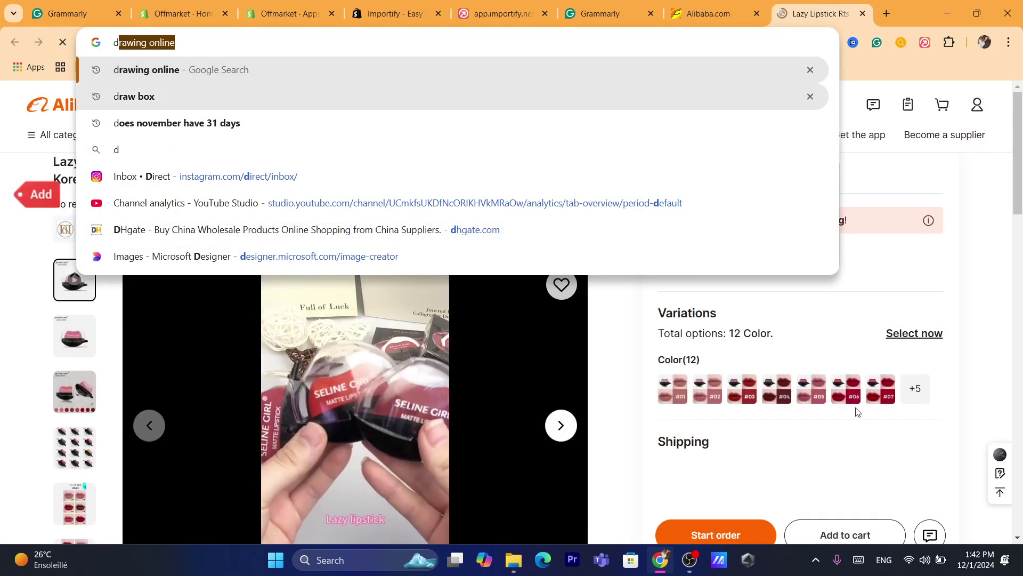
key("Return")
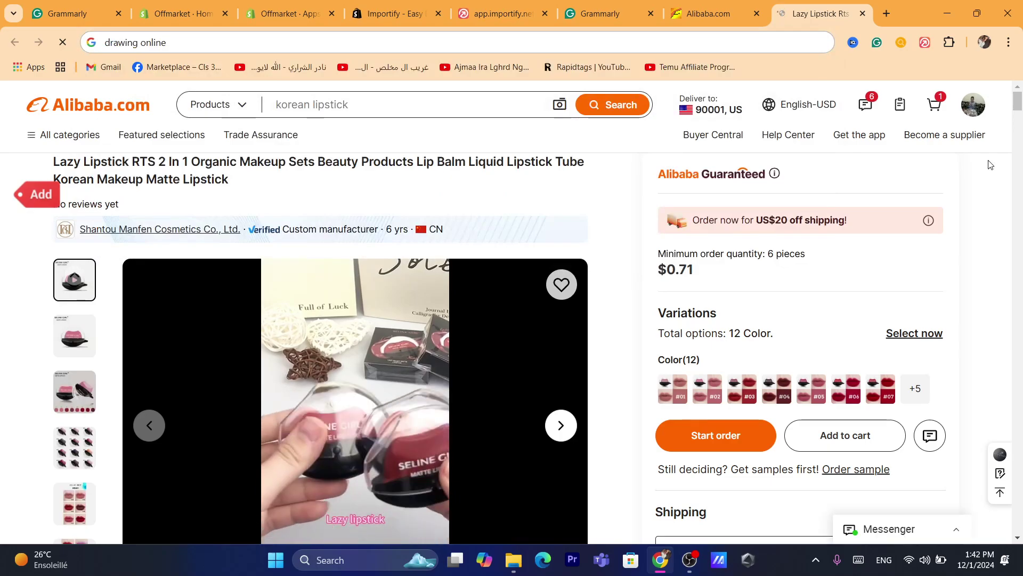
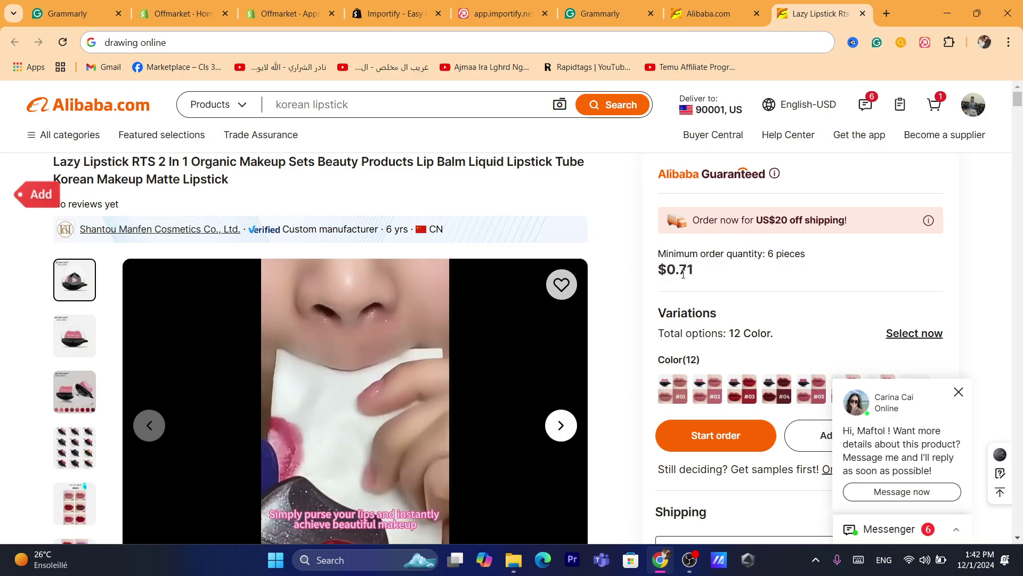
Check the unit price and minimum order quantity on the lipstick's product page.
triple_click(701, 271)
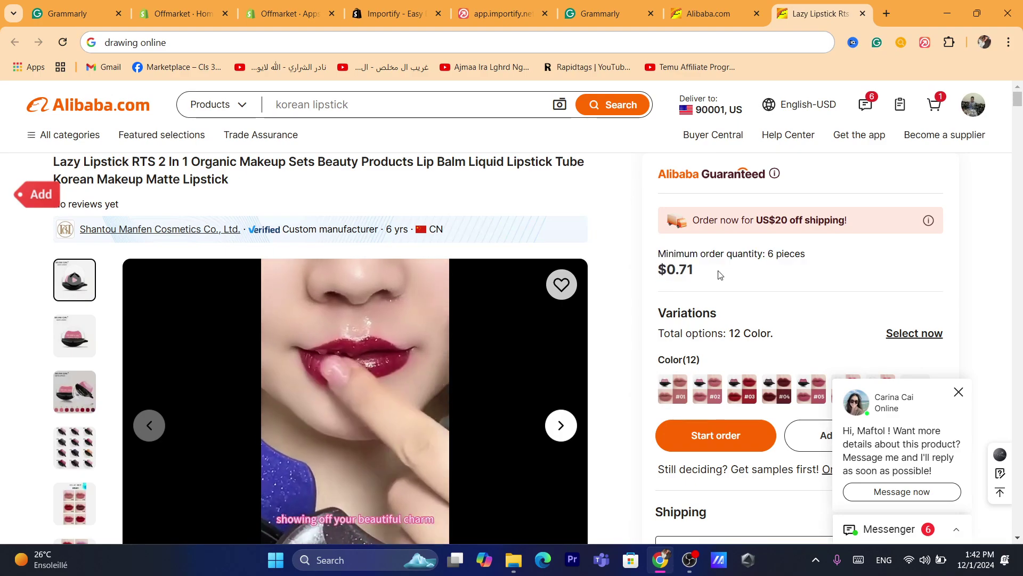
double_click(676, 256)
triple_click(677, 254)
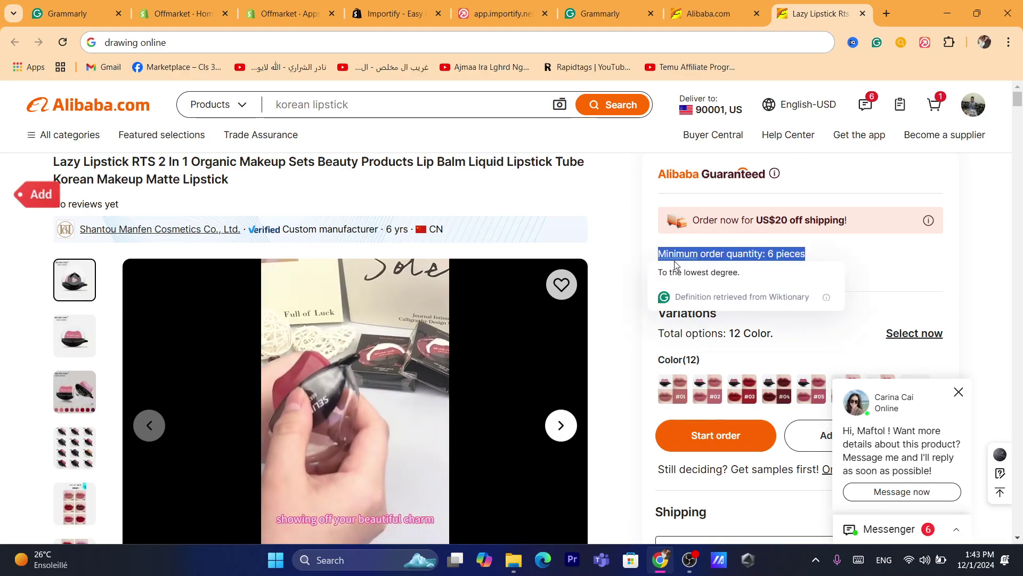
Return to the makeup product results and filter them to a minimum order of 1.
left_click(708, 13)
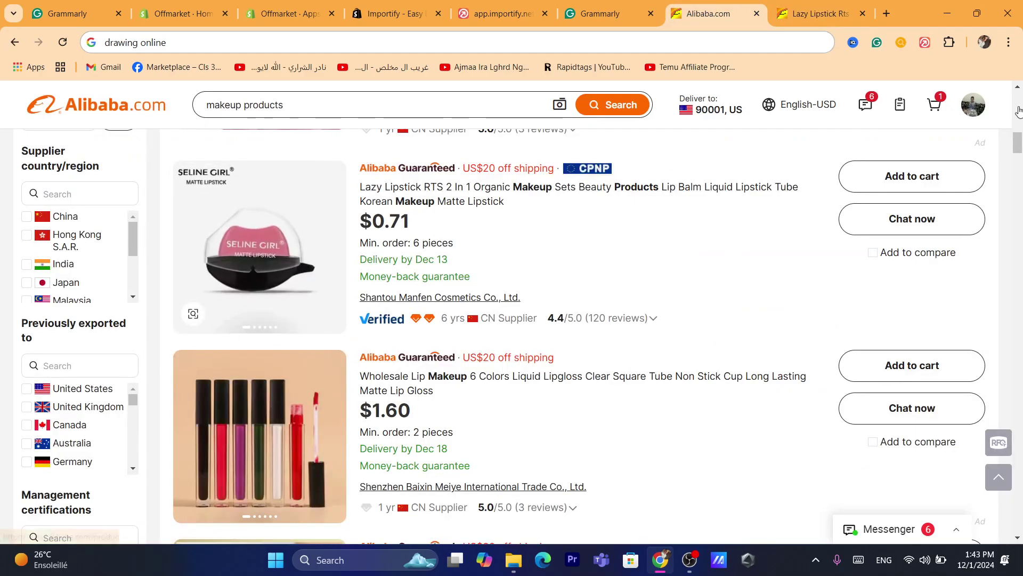
mouse_move(1018, 145)
left_mouse_down()
mouse_move(1017, 182)
mouse_move(1016, 119)
mouse_move(1017, 128)
left_mouse_up()
scroll(404, 315, "down", 5)
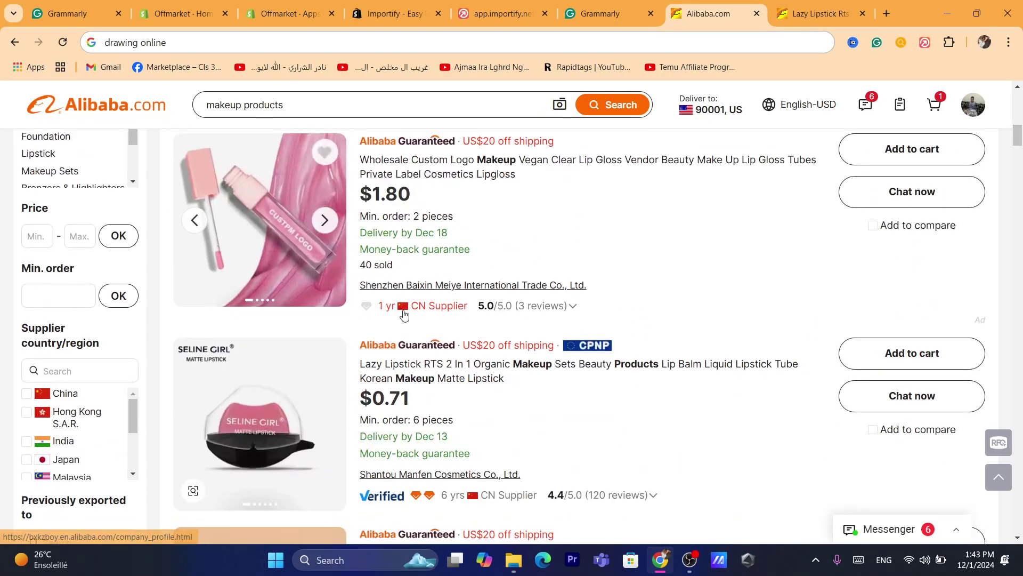
left_click(53, 302)
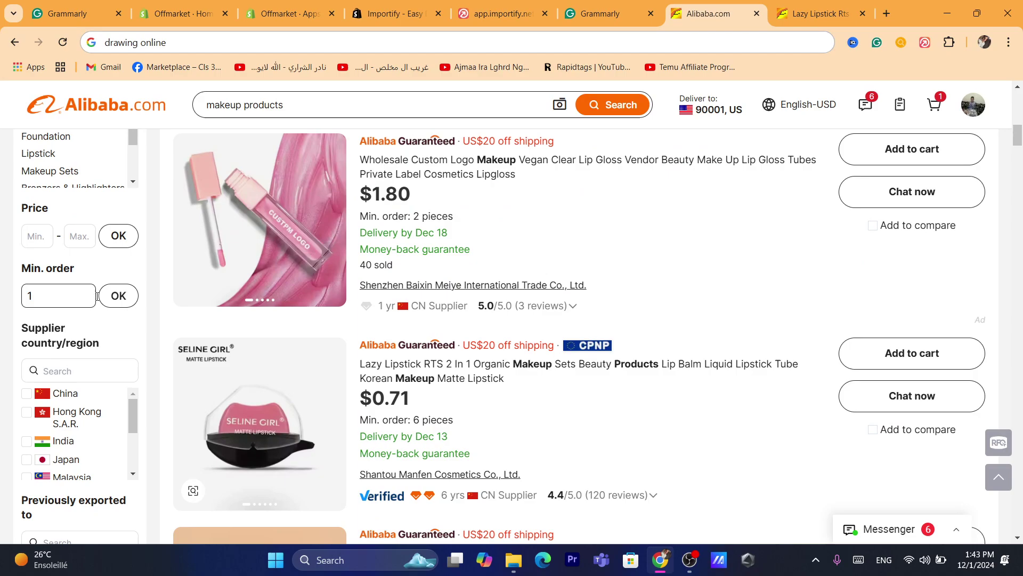
left_click(130, 295)
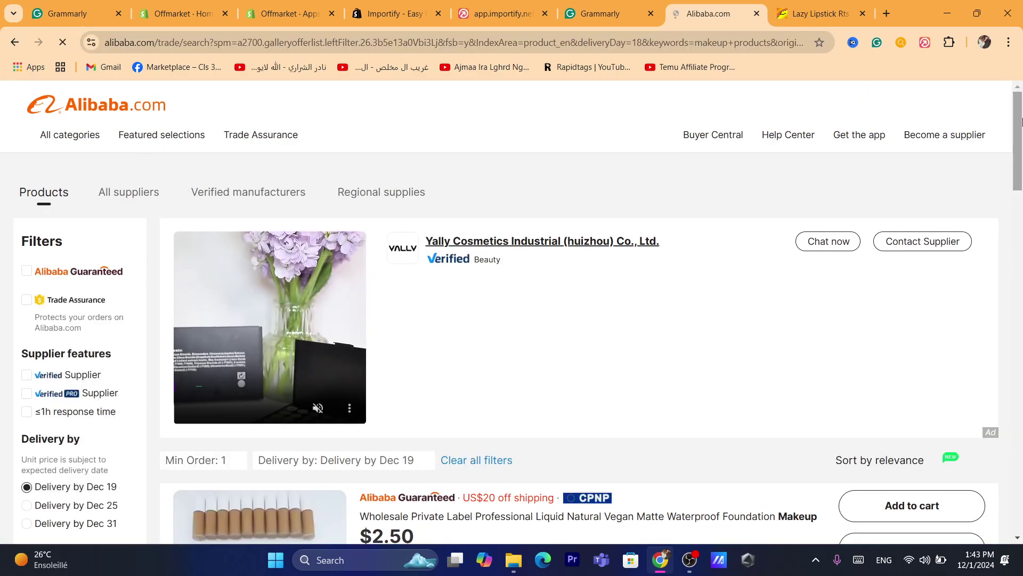
Open the product page of the Wholesale Private Label liquid matte waterproof foundation from the filtered results.
scroll(1022, 162, "down", 3)
scroll(1022, 161, "down", 1)
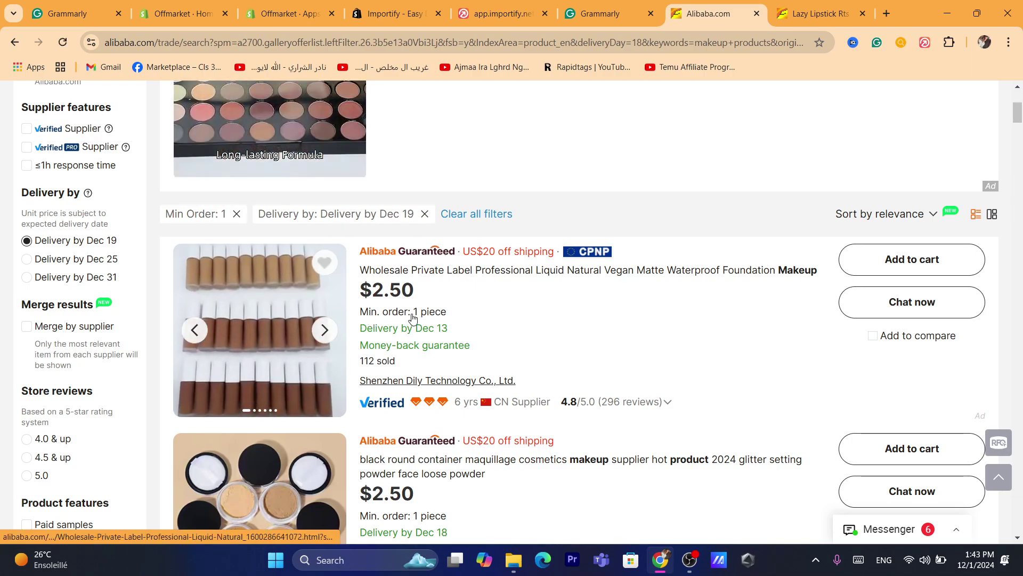
left_click(430, 272)
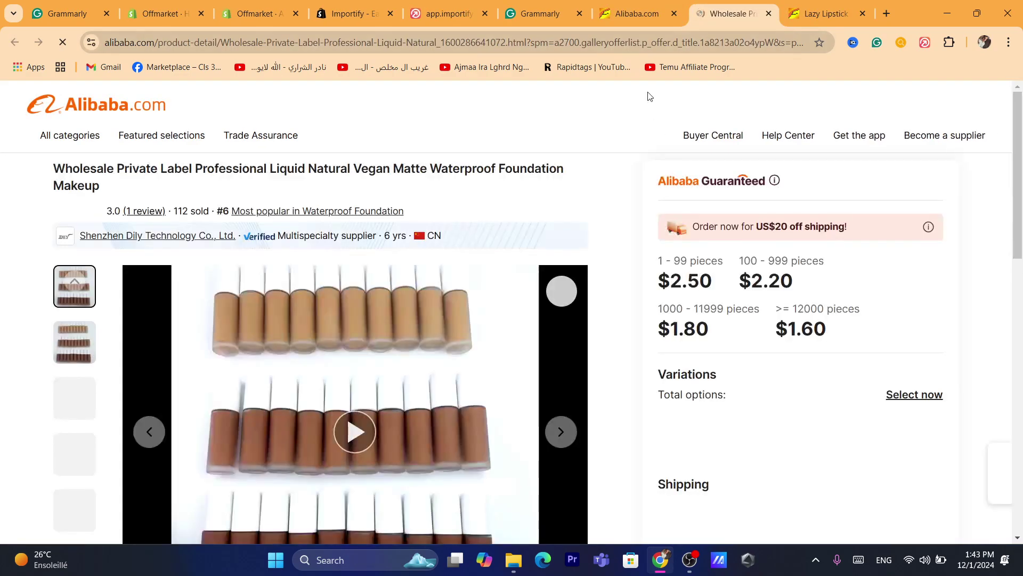
mouse_move(1021, 114)
left_mouse_down()
mouse_move(1021, 141)
mouse_move(1020, 113)
left_mouse_up()
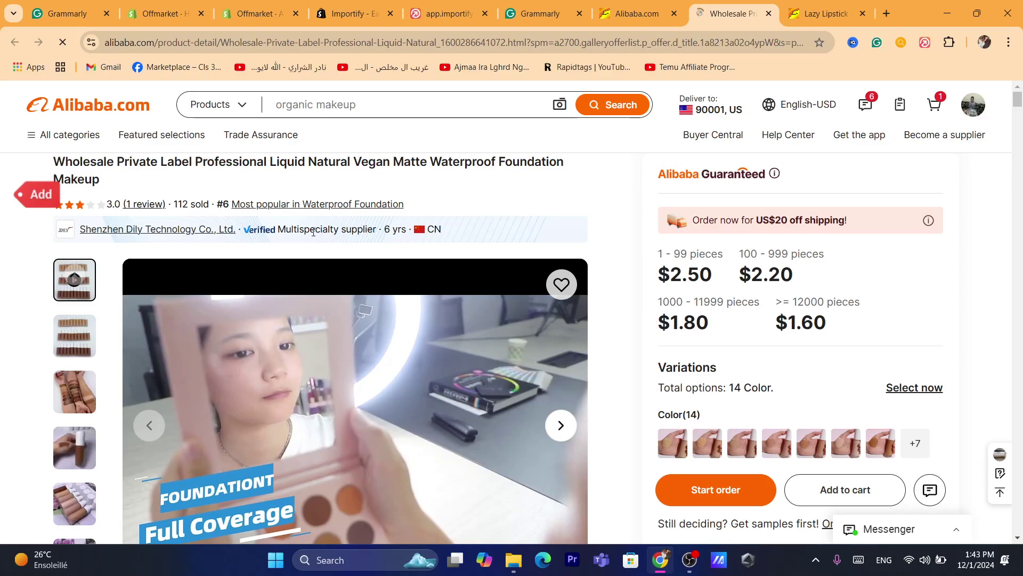
left_click(382, 36)
key("Down")
key("Return")
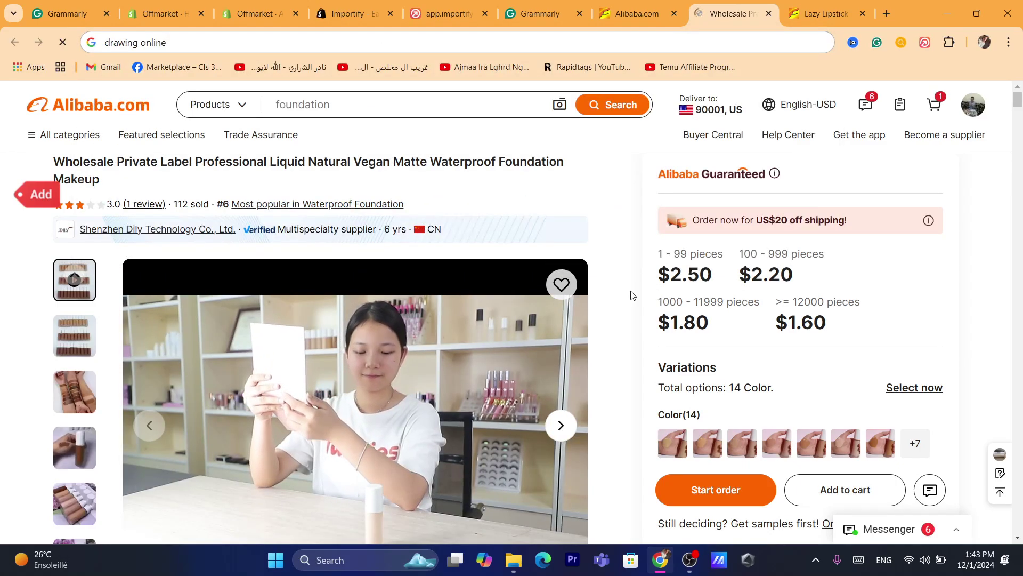
Look through the foundation listing's gallery images.
left_click(62, 349)
left_click(64, 416)
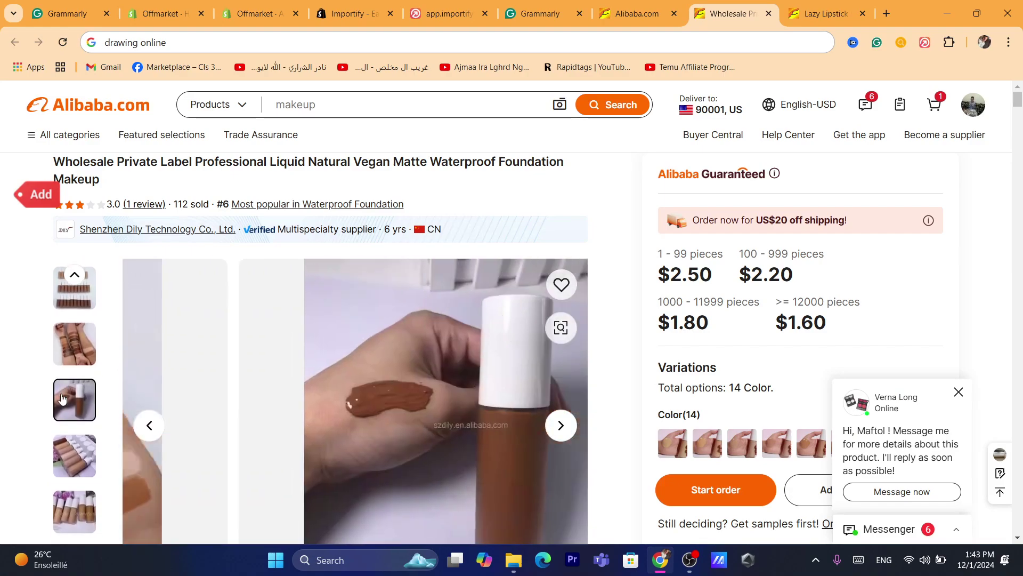
left_click(60, 434)
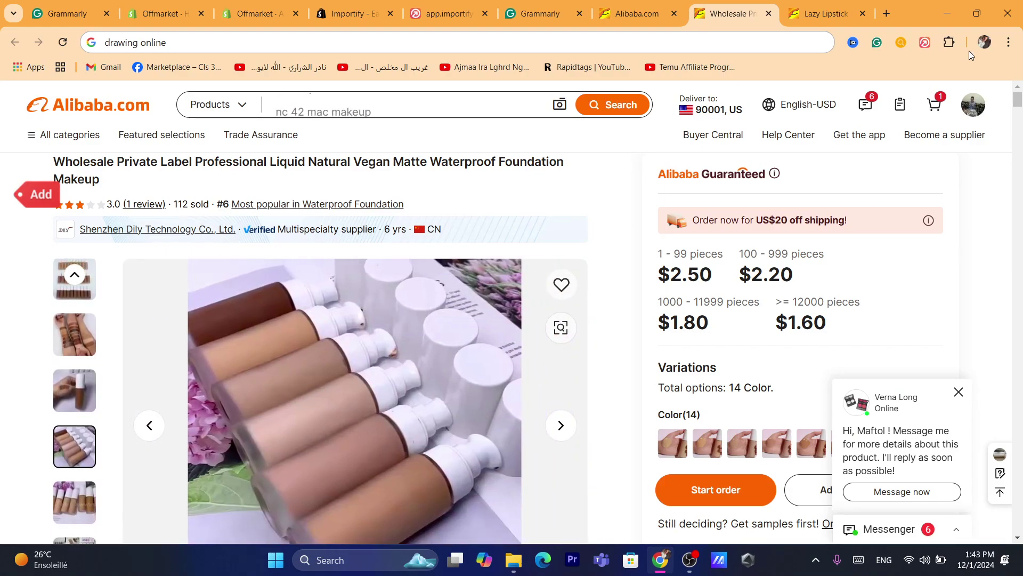
Start importing the foundation with the Importify extension and shorten its title to "Wholesale Private Label Professional Liquid Natural Vegan".
left_click(924, 43)
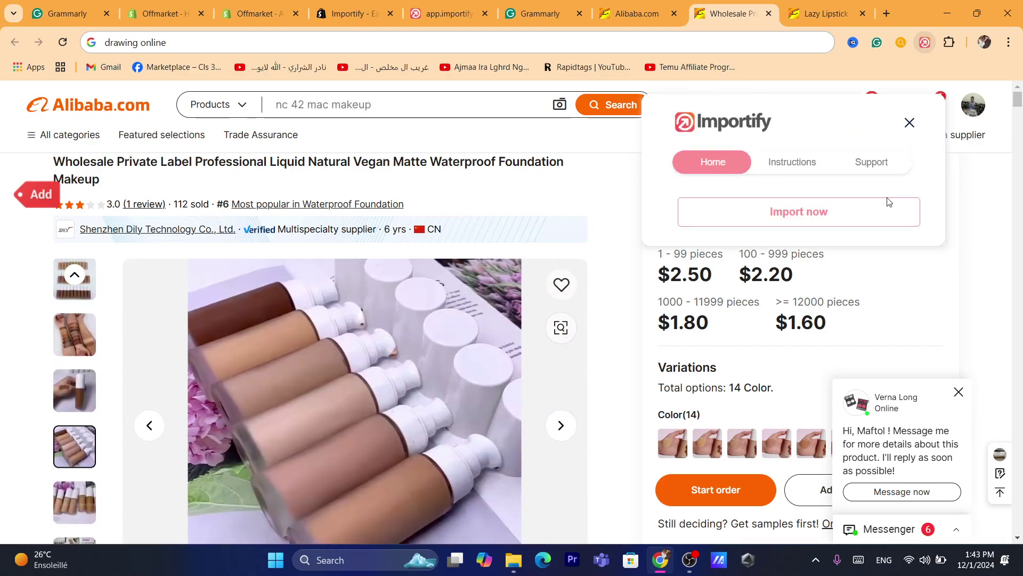
left_click(781, 221)
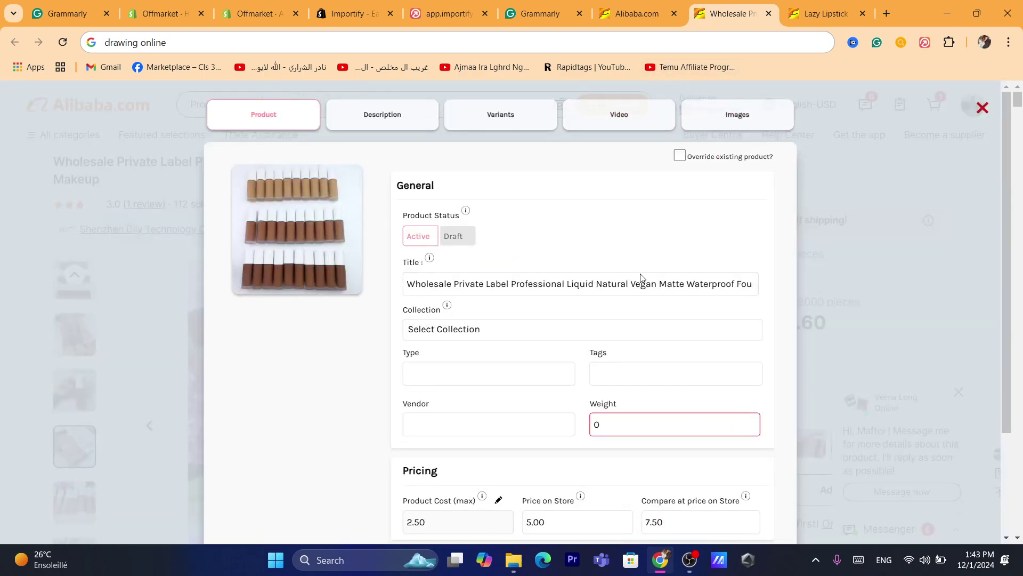
triple_click(642, 274)
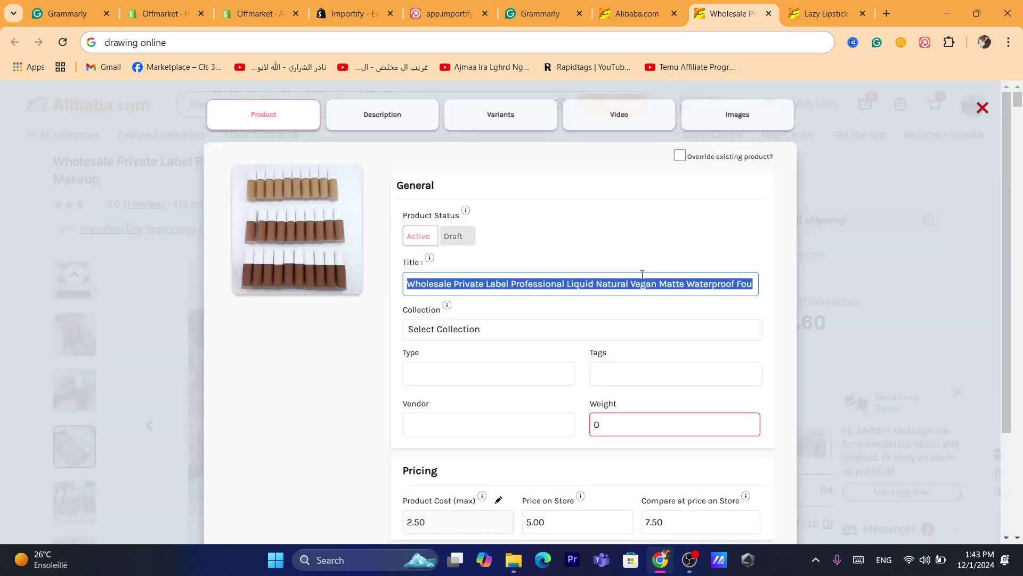
double_click(554, 282)
left_click_drag(659, 284, 797, 286)
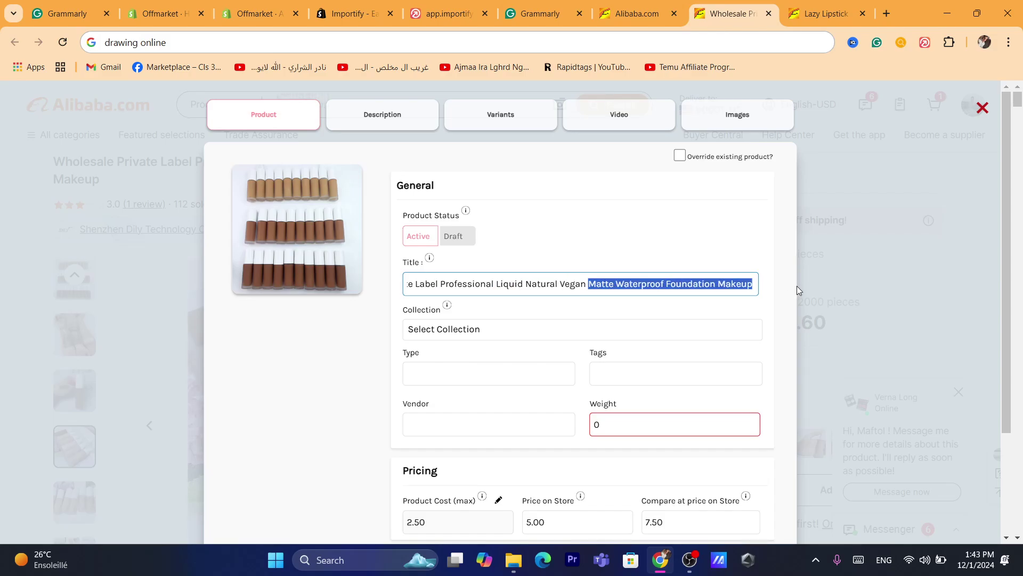
key("BackSpace")
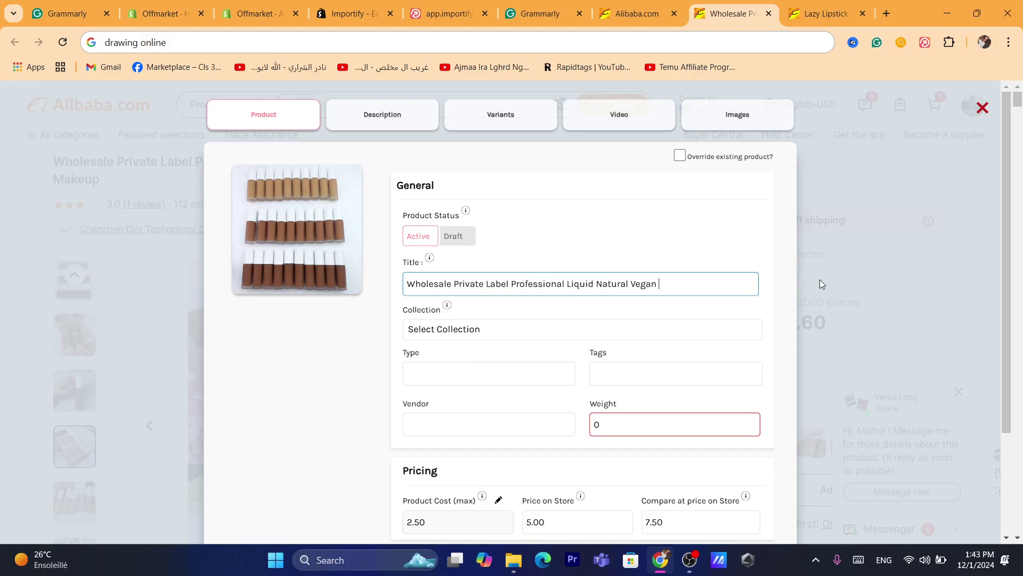
triple_click(612, 283)
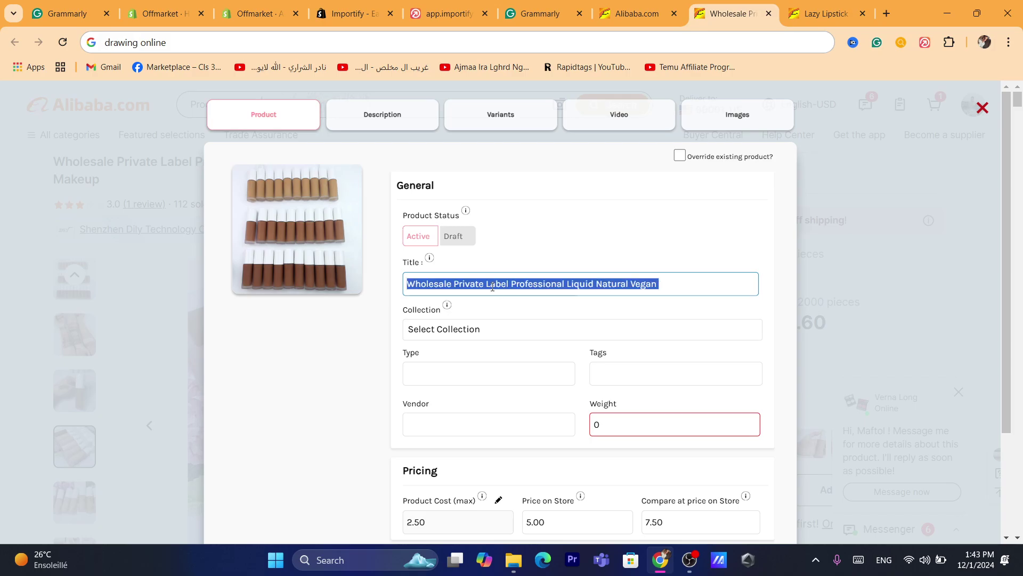
triple_click(570, 283)
triple_click(478, 277)
triple_click(497, 283)
left_click(463, 351)
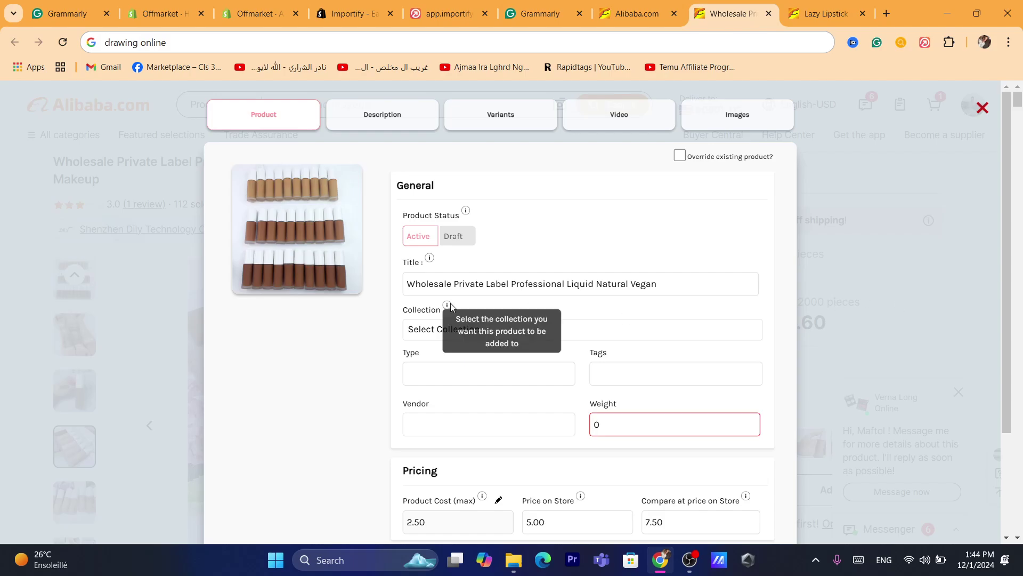
Review the import's description, variants and images, and add the product to the store with all images selected.
left_click(368, 114)
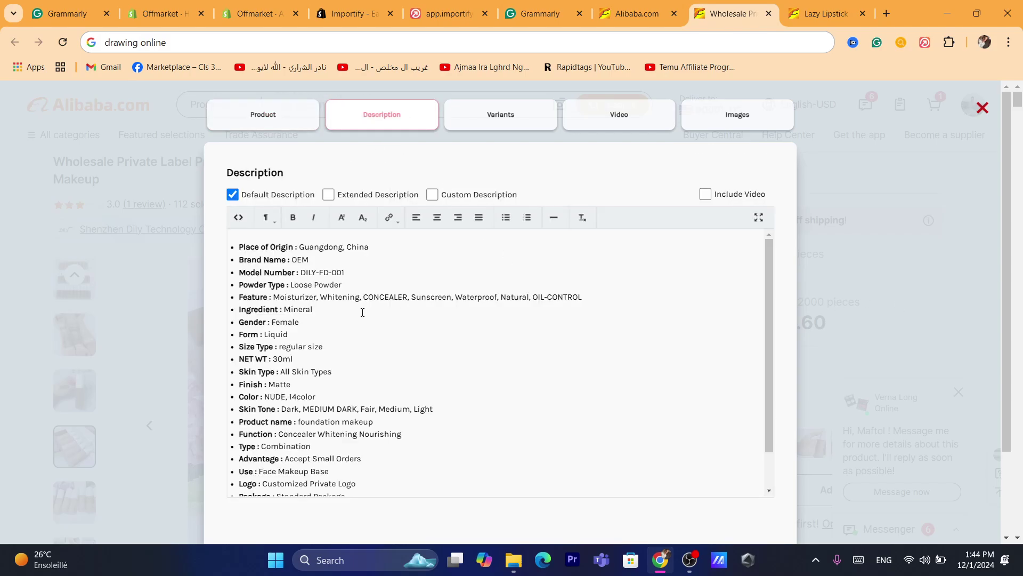
left_click_drag(311, 311, 334, 409)
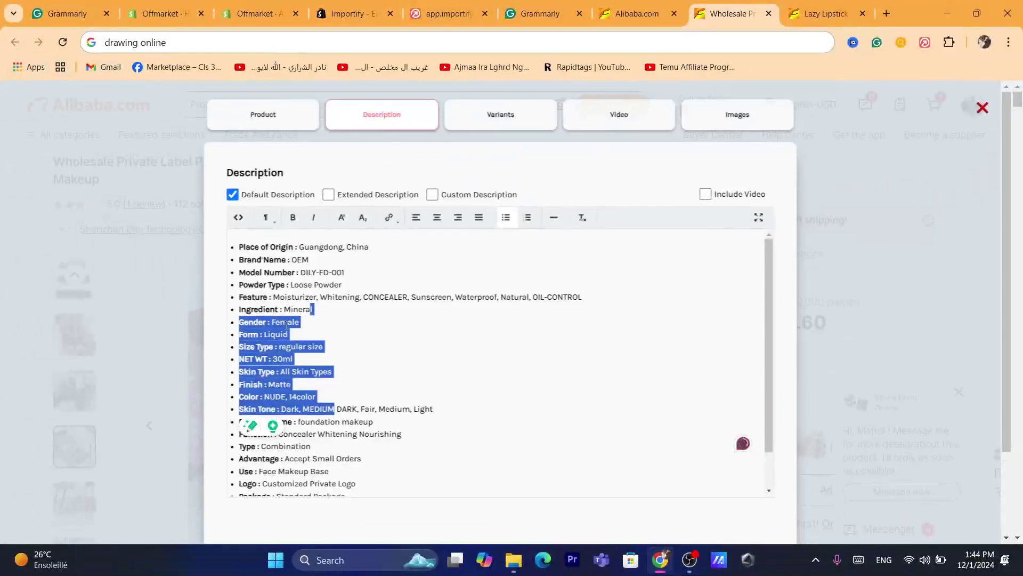
left_click(516, 109)
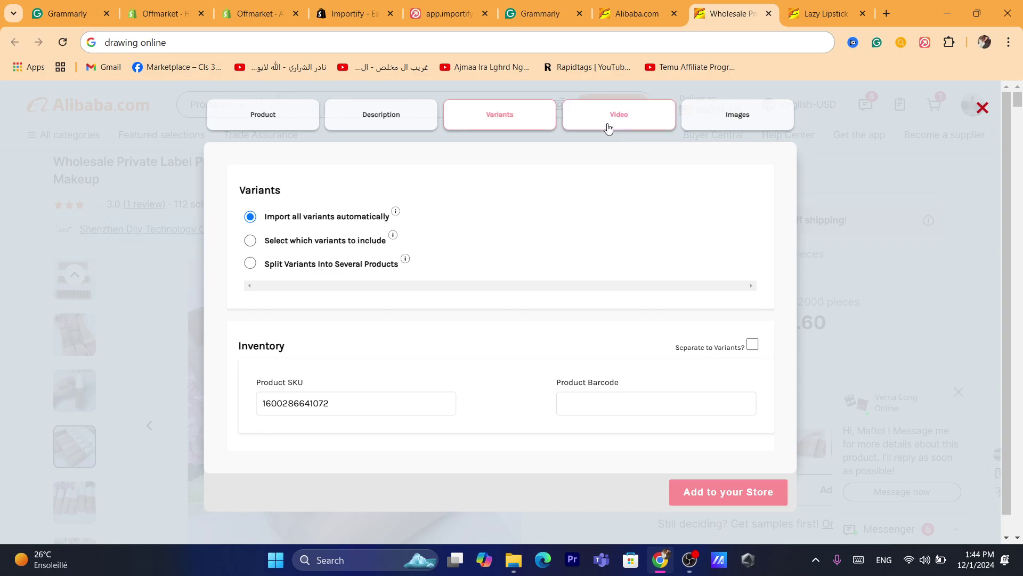
left_click(718, 120)
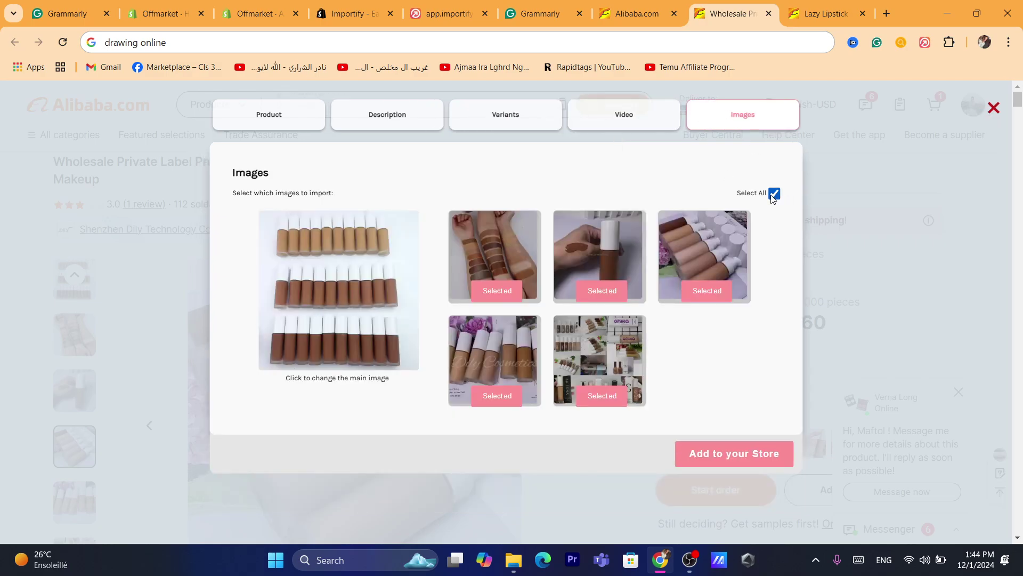
left_click(734, 454)
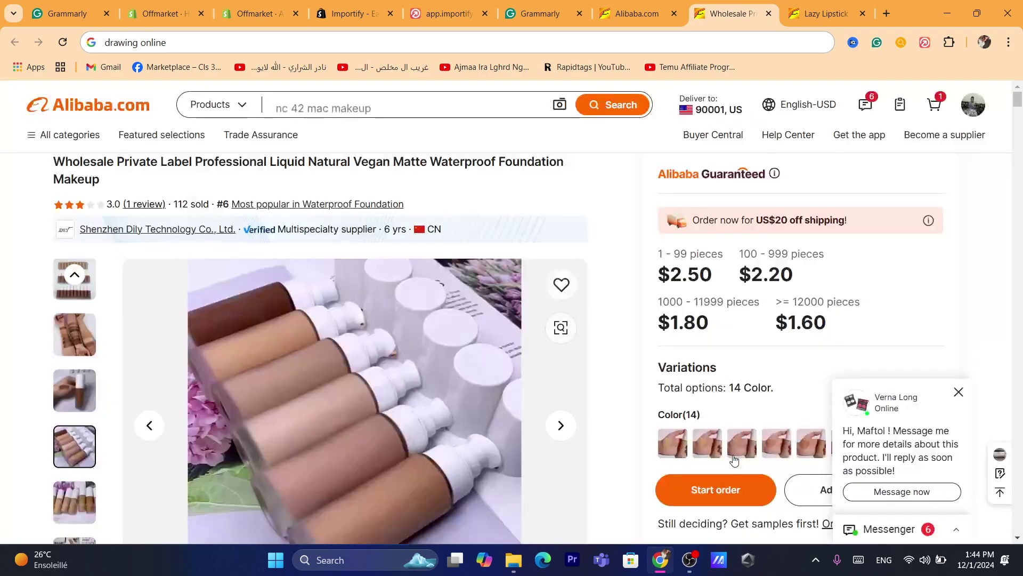
left_click(572, 48)
type("d")
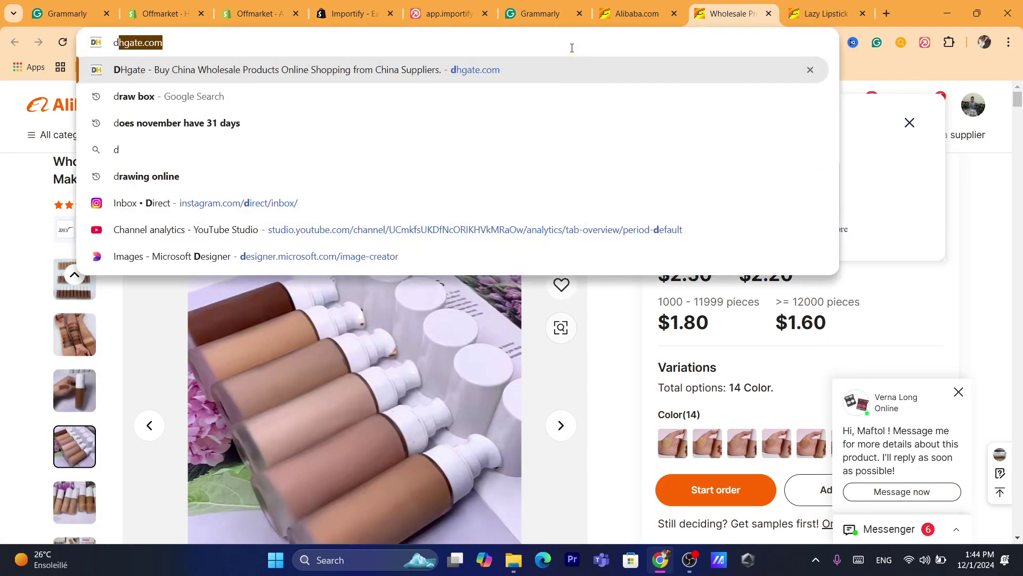
key("Return")
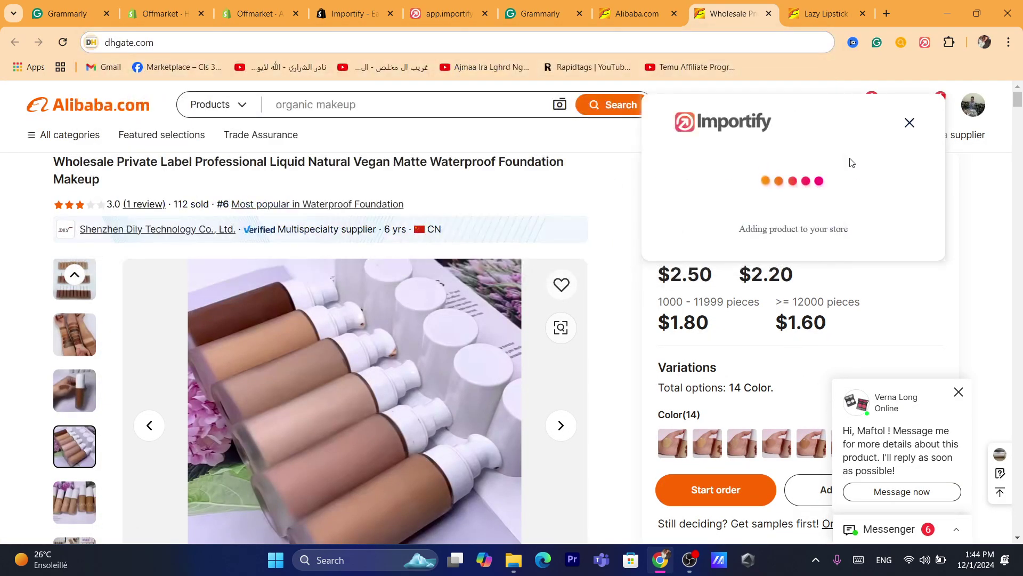
left_click_drag(719, 181, 836, 183)
left_click(871, 186)
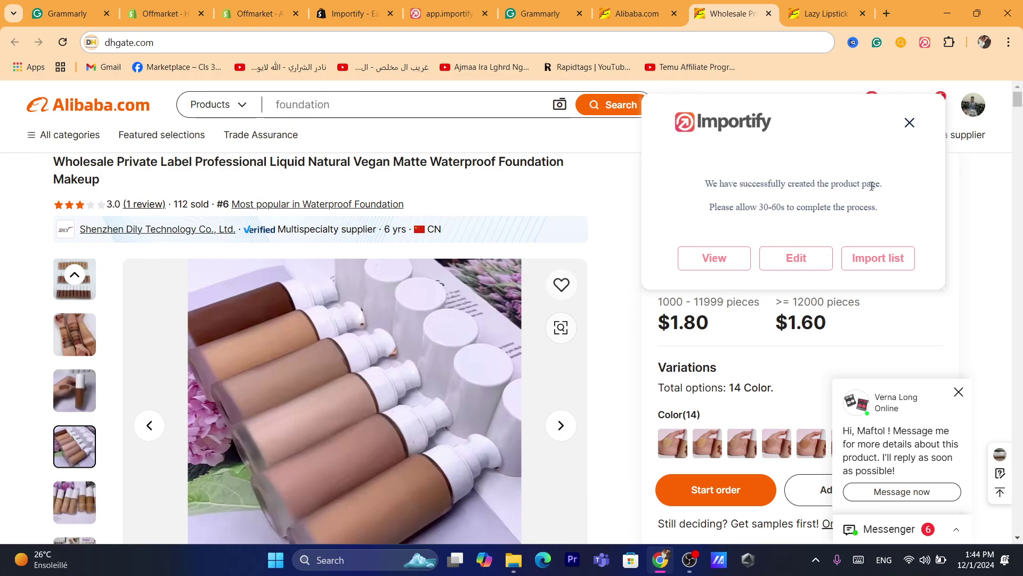
Switch to the Shopify admin, open the product list and preview the imported foundation product on the online store.
left_click(253, 5)
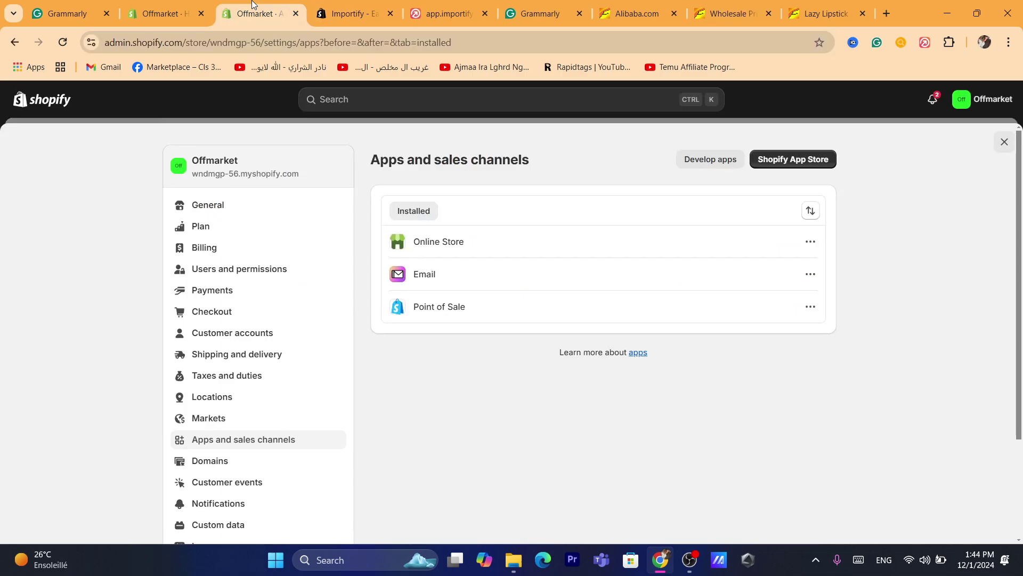
left_click(1004, 147)
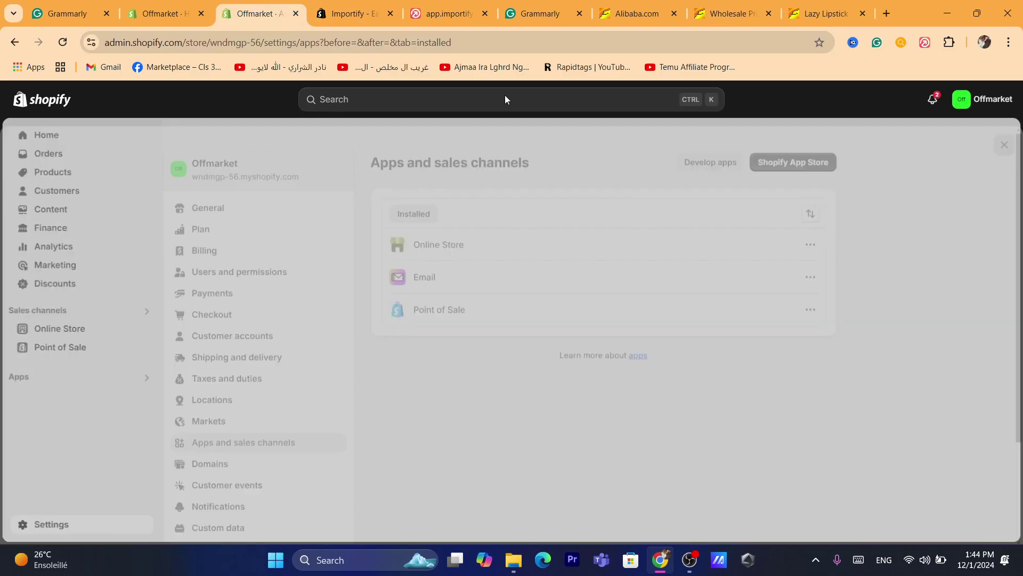
left_click(72, 181)
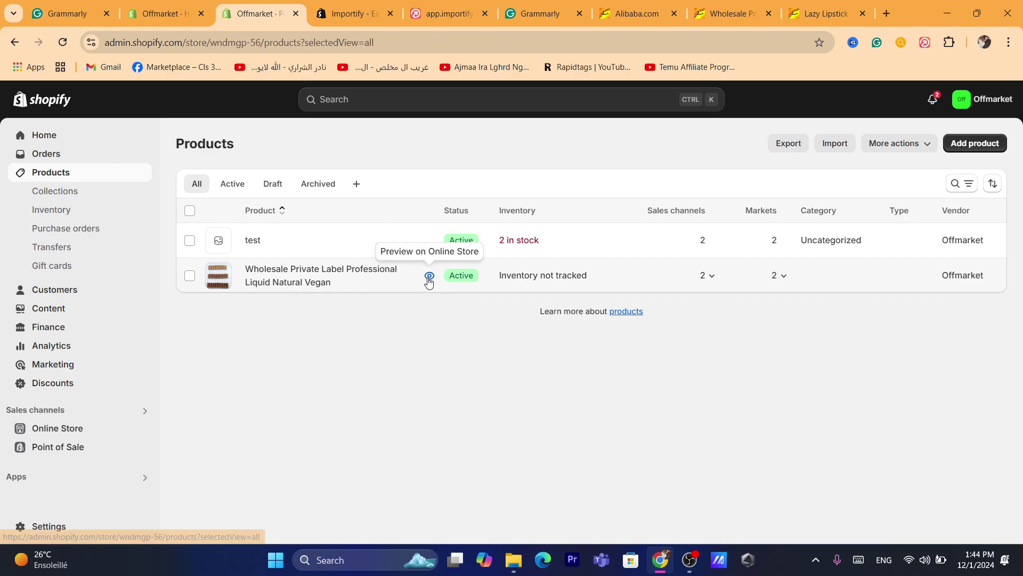
left_click(429, 276)
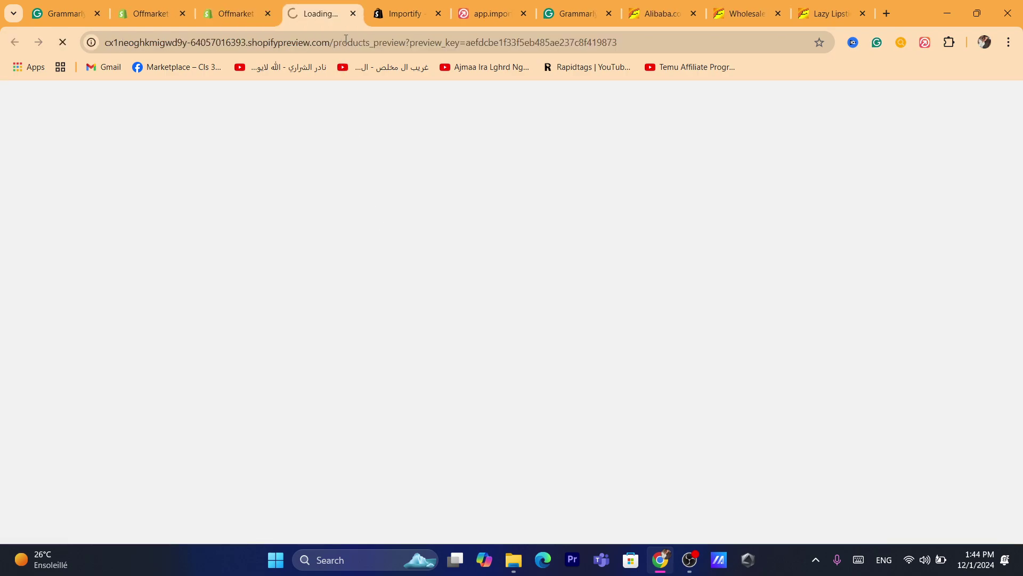
scroll(701, 315, "down", 2)
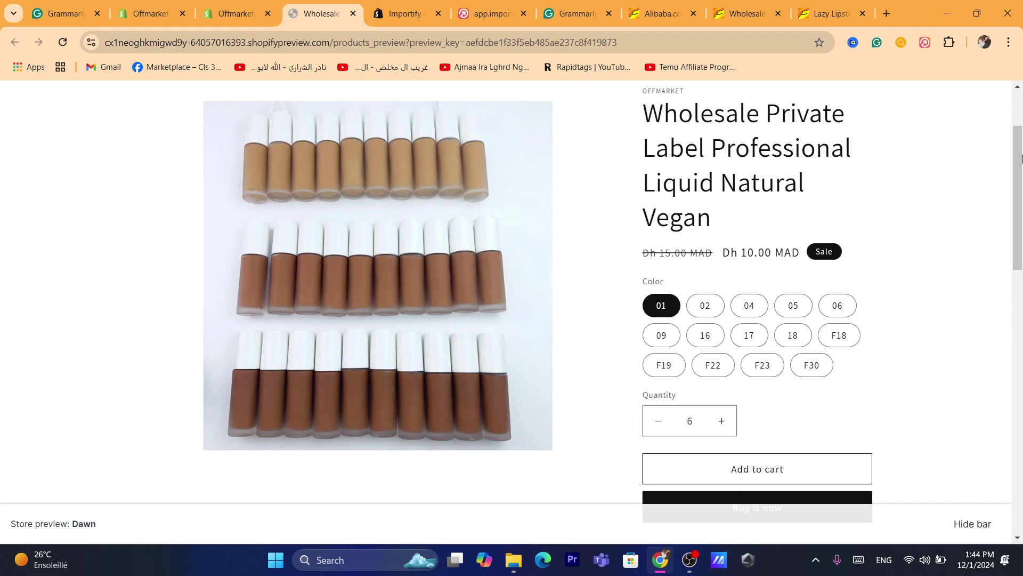
Review the foundation's preview page, examining its images, price, color variants, quantity selector and full description.
scroll(1021, 157, "down", 5)
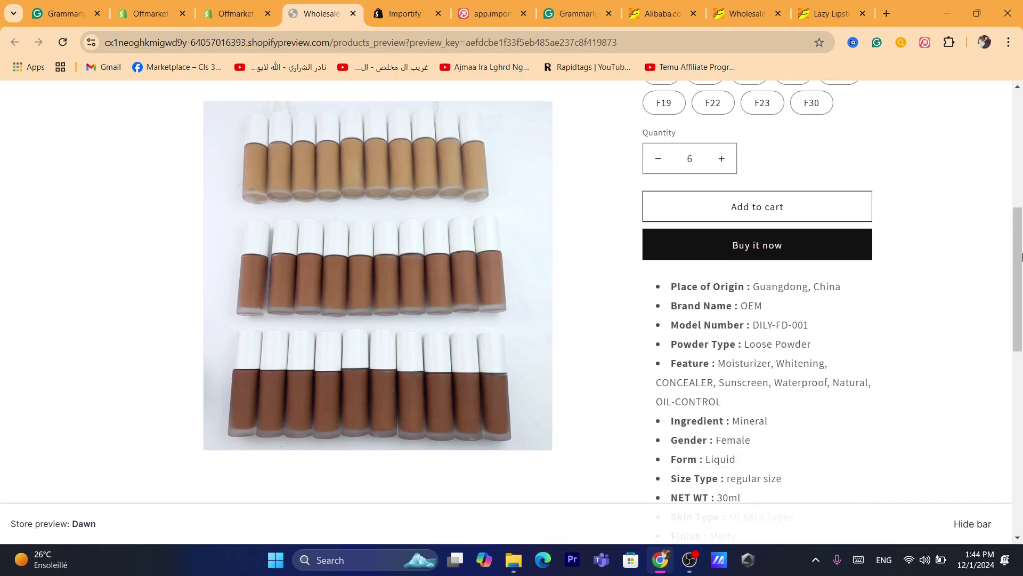
scroll(1022, 257, "up", 7)
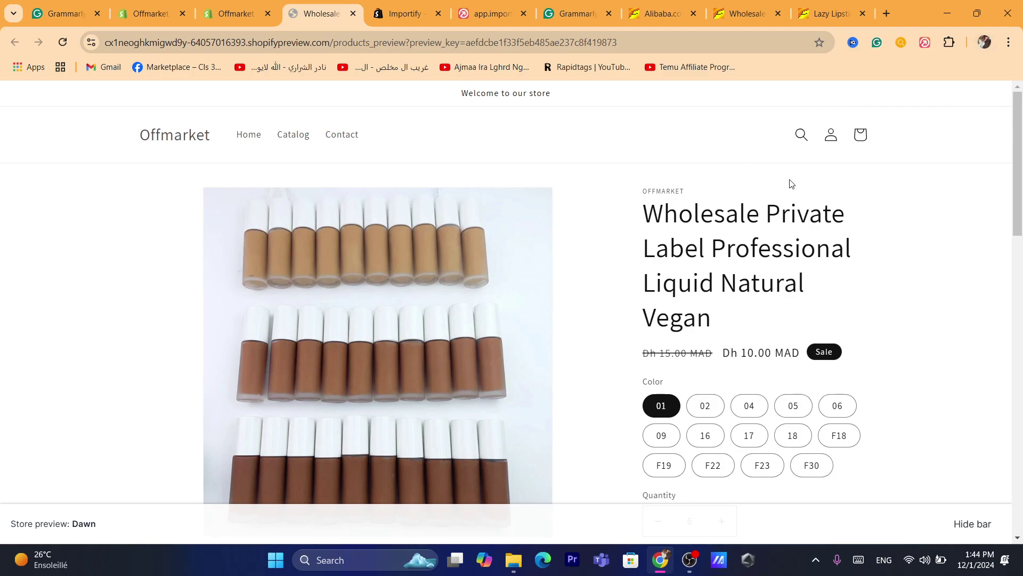
scroll(1021, 349, "down", 8)
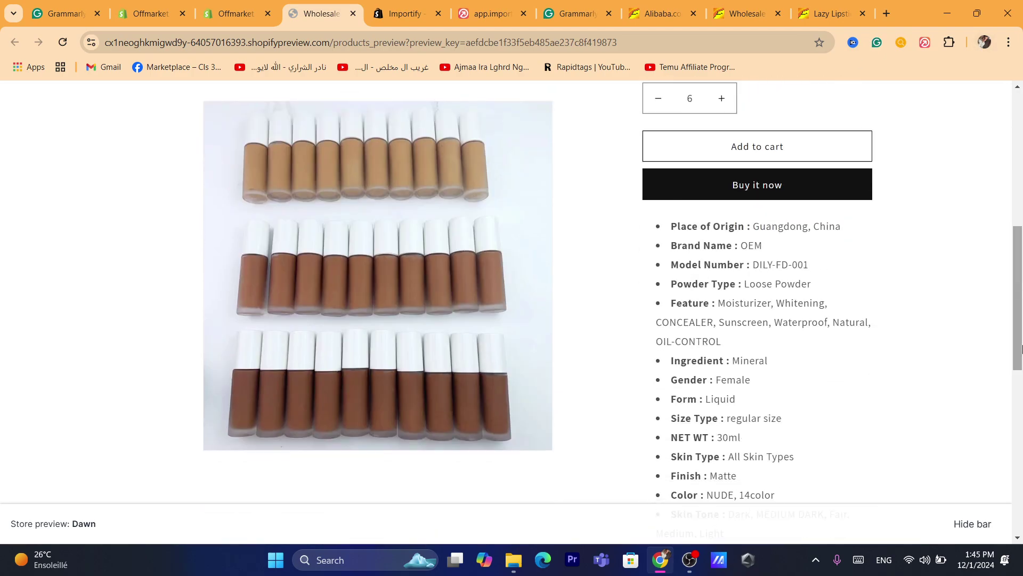
scroll(1022, 349, "down", 10)
scroll(1013, 283, "up", 12)
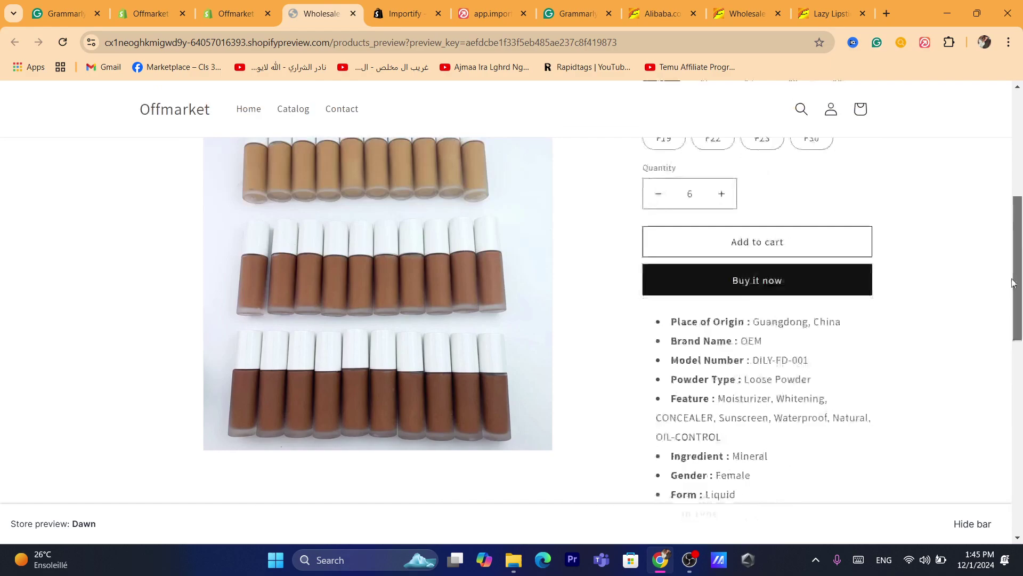
scroll(1013, 283, "up", 6)
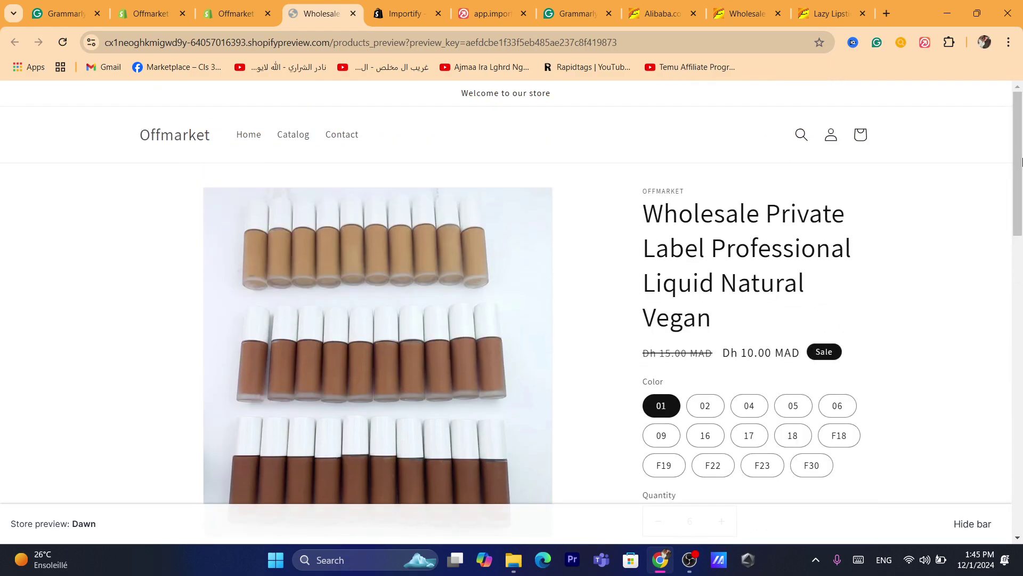
scroll(980, 377, "down", 15)
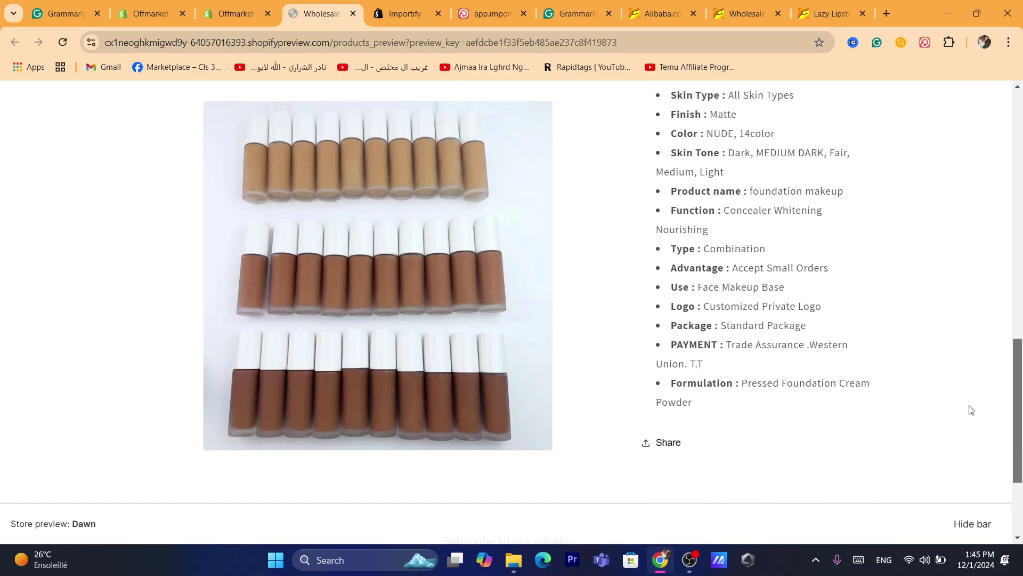
scroll(971, 410, "up", 15)
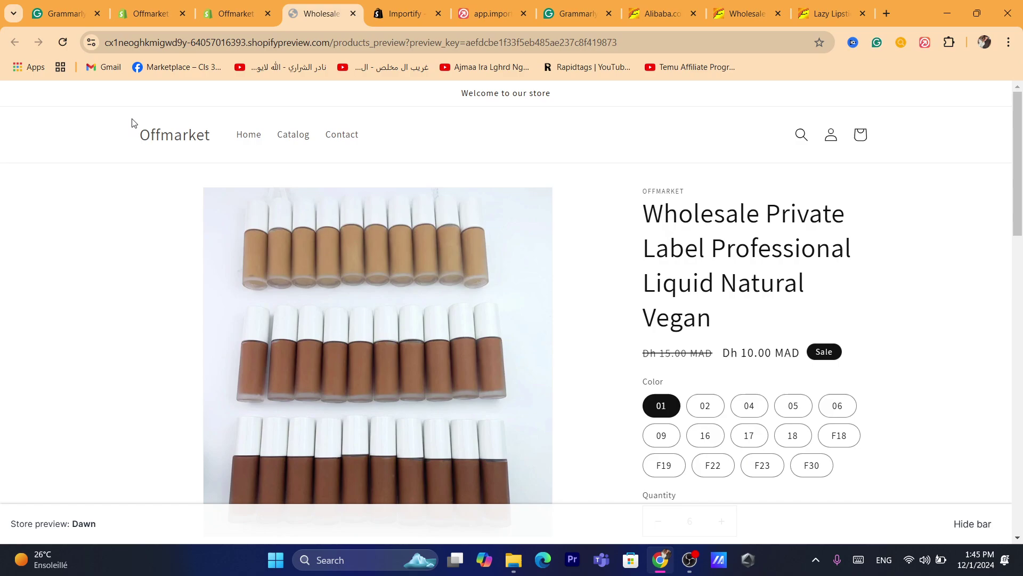
Go to the store's home page, find the imported foundation among the featured products and open its product page.
left_click(178, 138)
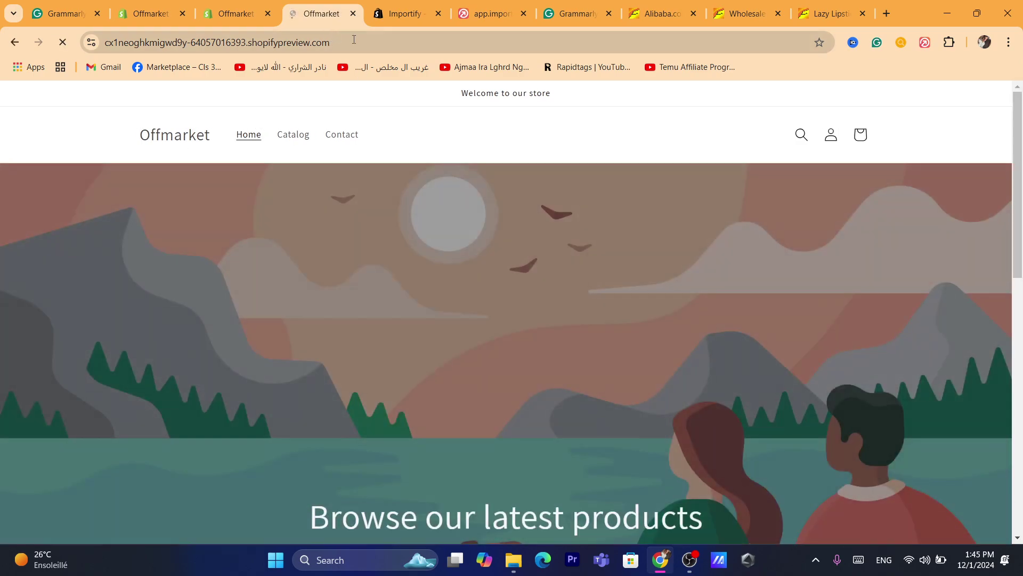
left_click(354, 40)
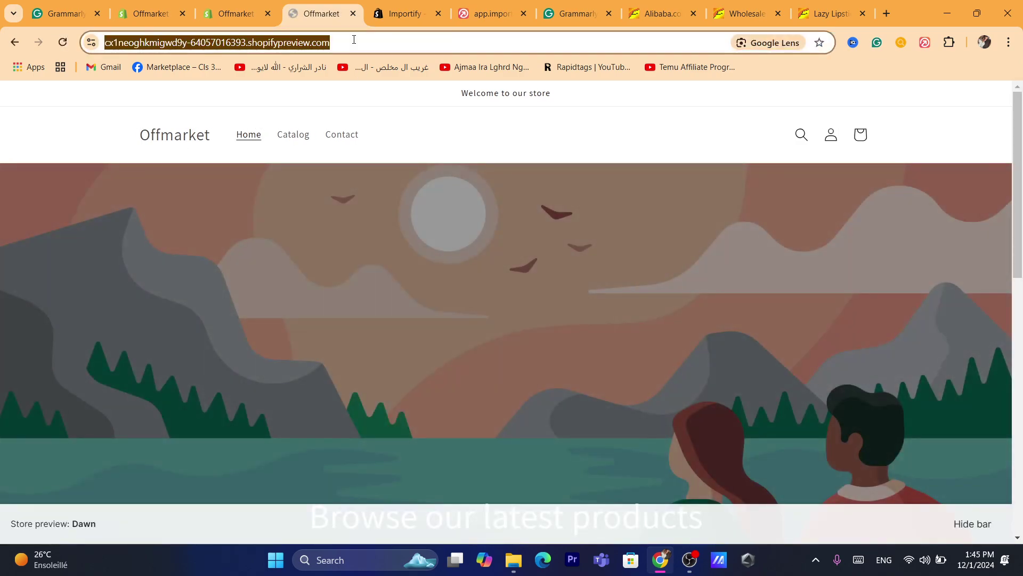
left_click(597, 261)
scroll(596, 261, "down", 9)
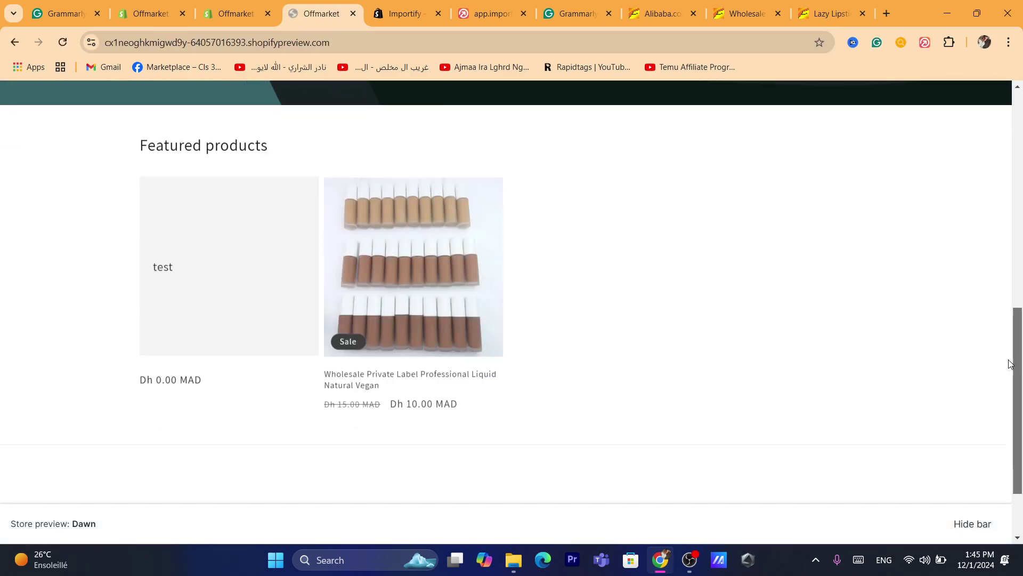
left_click(453, 259)
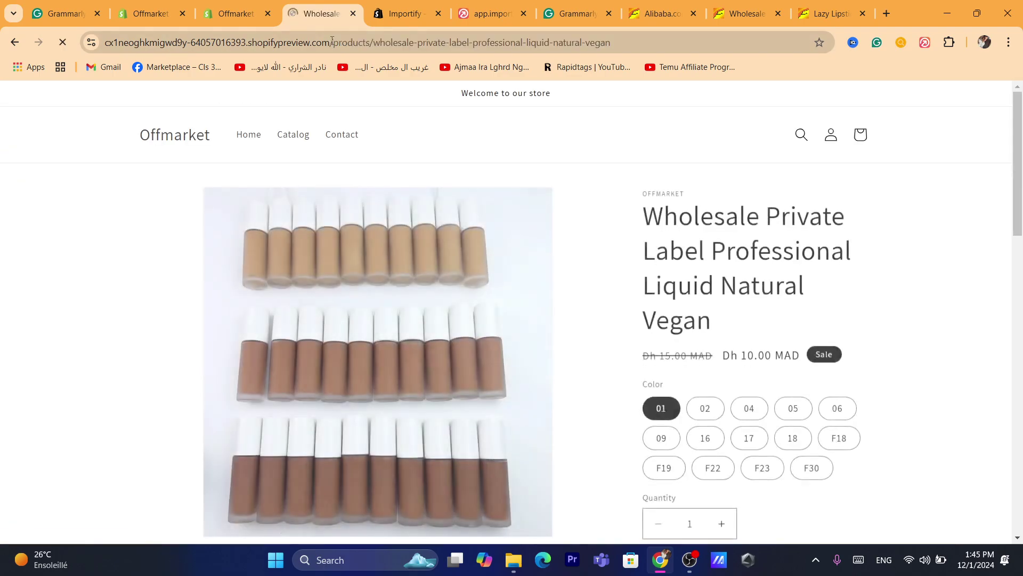
Highlight the vendor name and full title on the foundation's product page.
triple_click(822, 225)
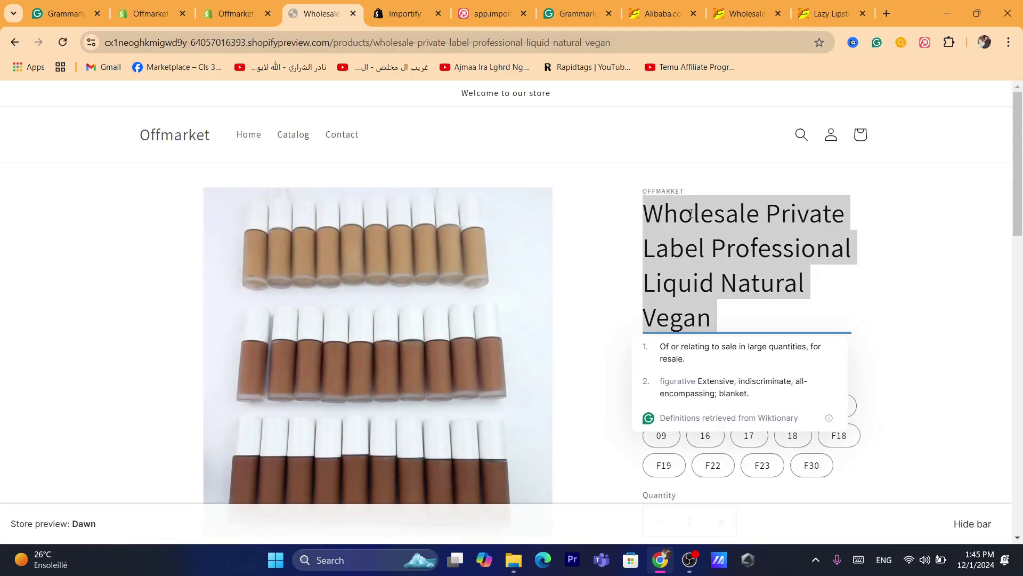
left_click_drag(651, 189, 754, 306)
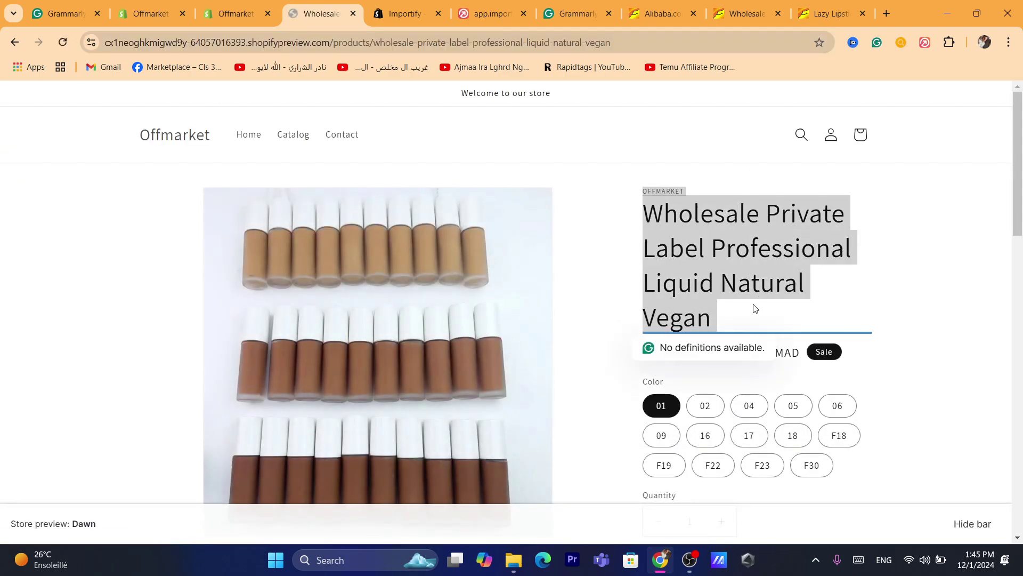
left_click(665, 205)
left_click_drag(645, 192, 765, 336)
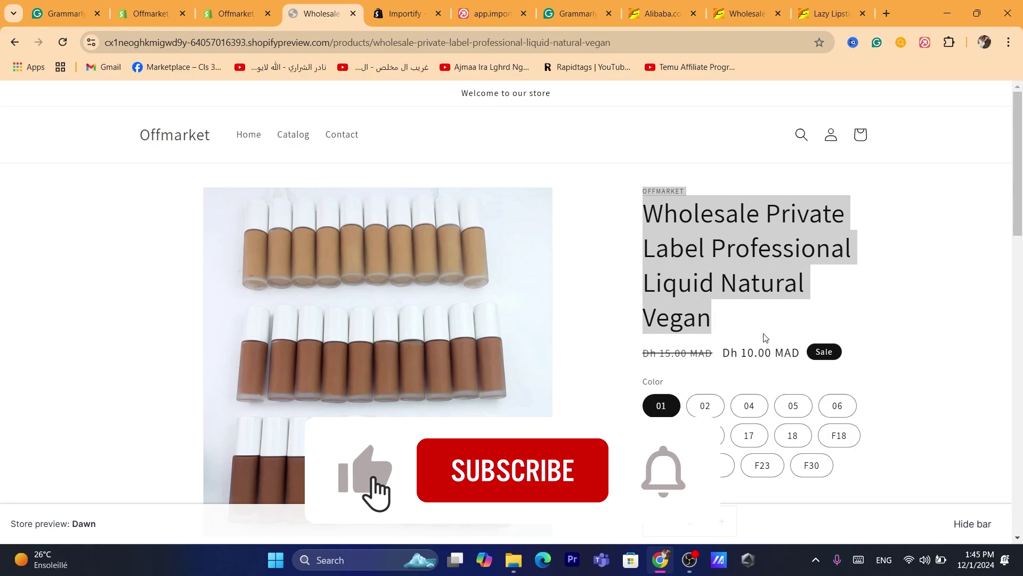